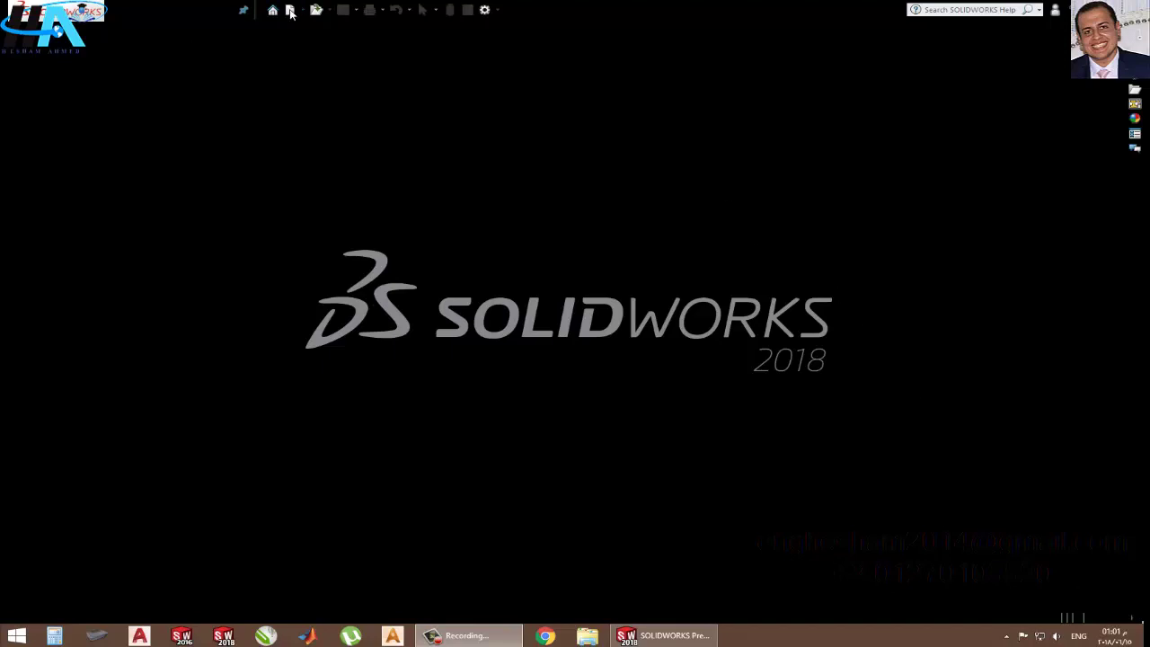
- Create a new blank Part document from the New SOLIDWORKS Document dialog
click(290, 10)
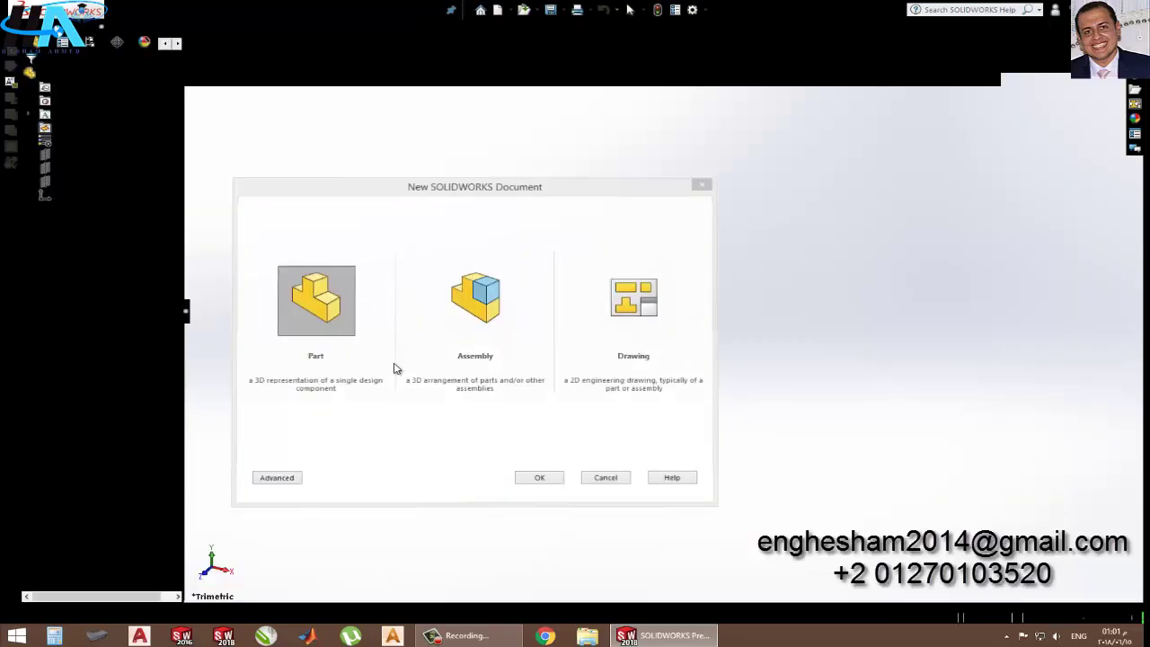
key(Return)
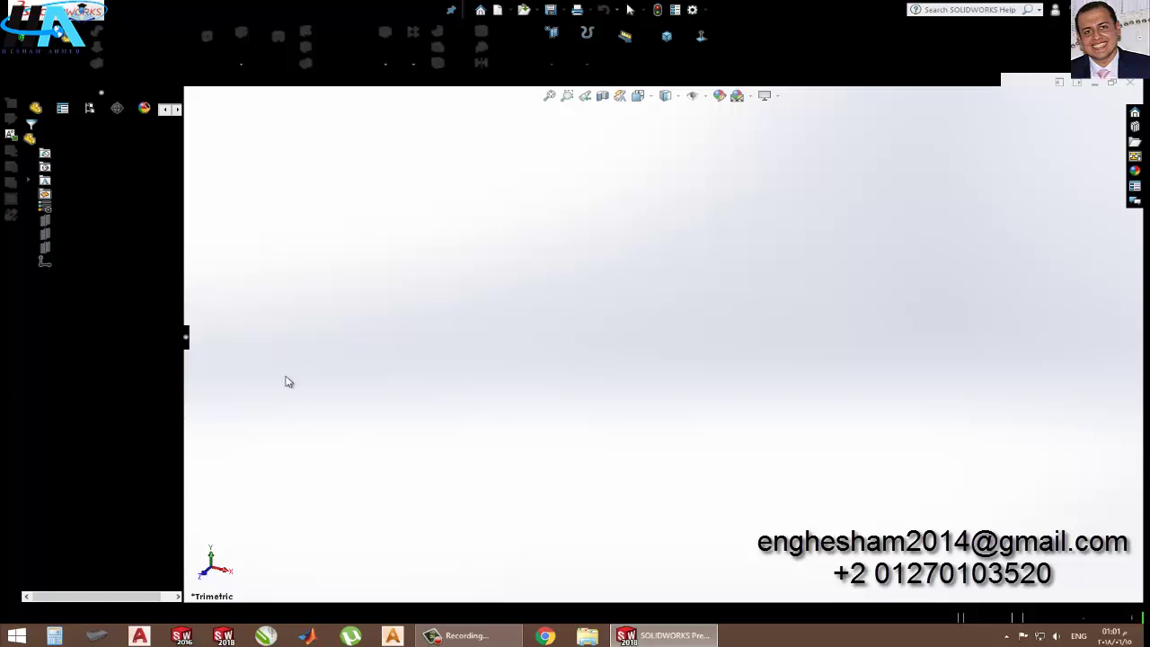
- Start a Front Plane sketch with horizontal and vertical lines meeting at the origin
click(71, 224)
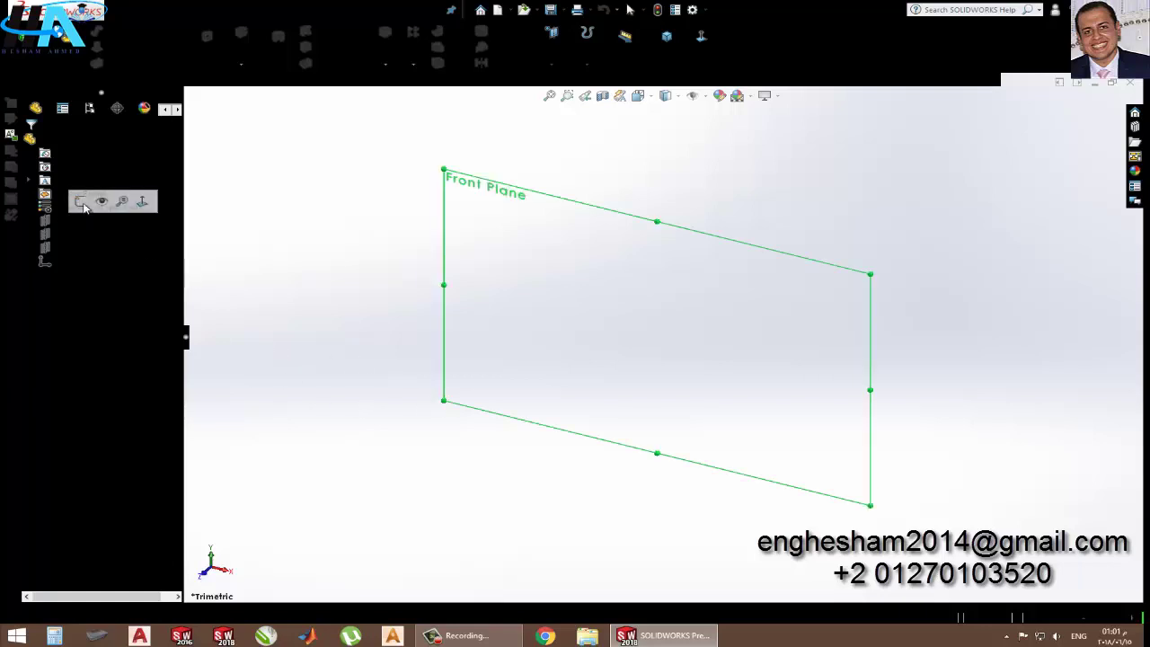
click(81, 202)
click(89, 36)
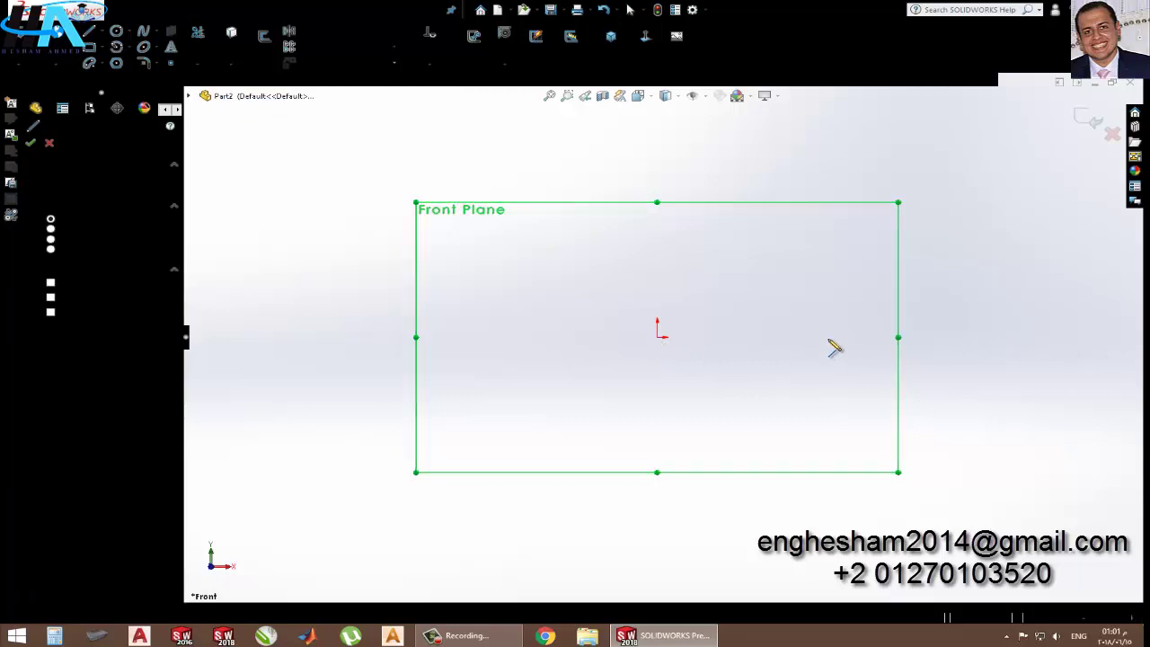
click(656, 337)
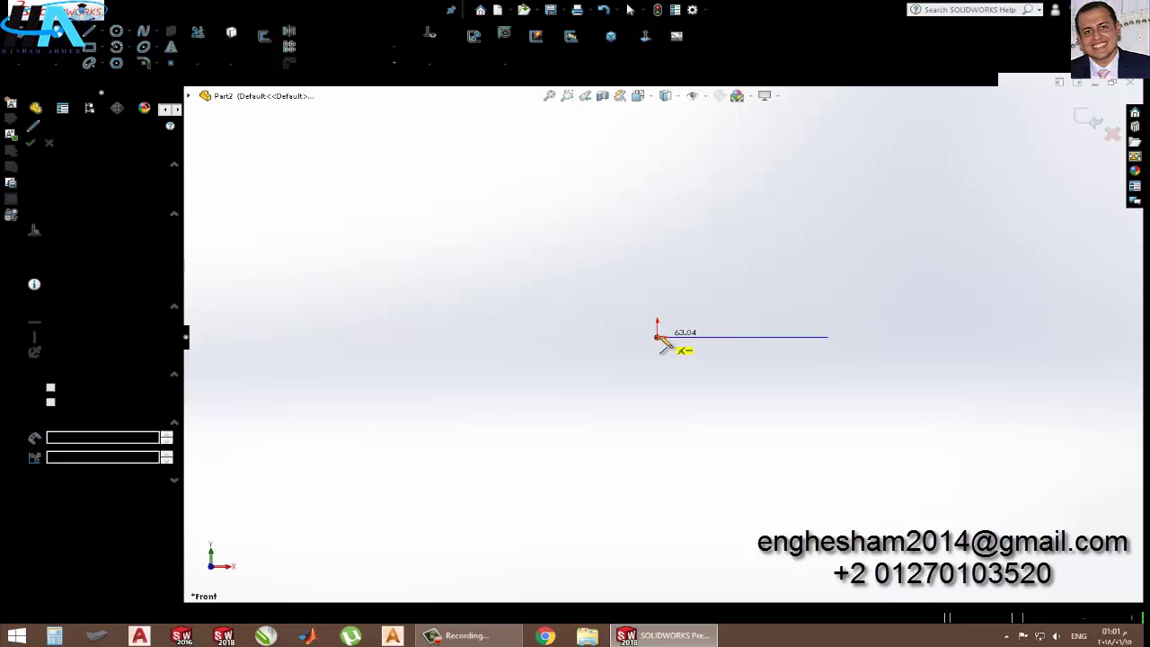
click(657, 247)
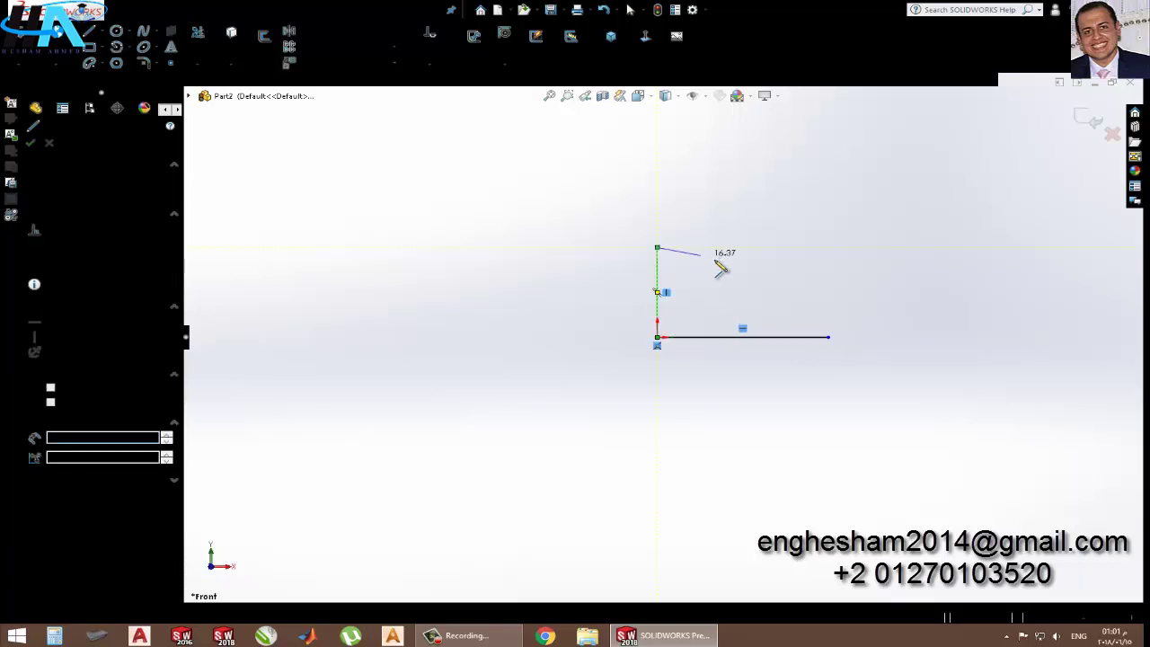
key(Escape)
key(Escape)
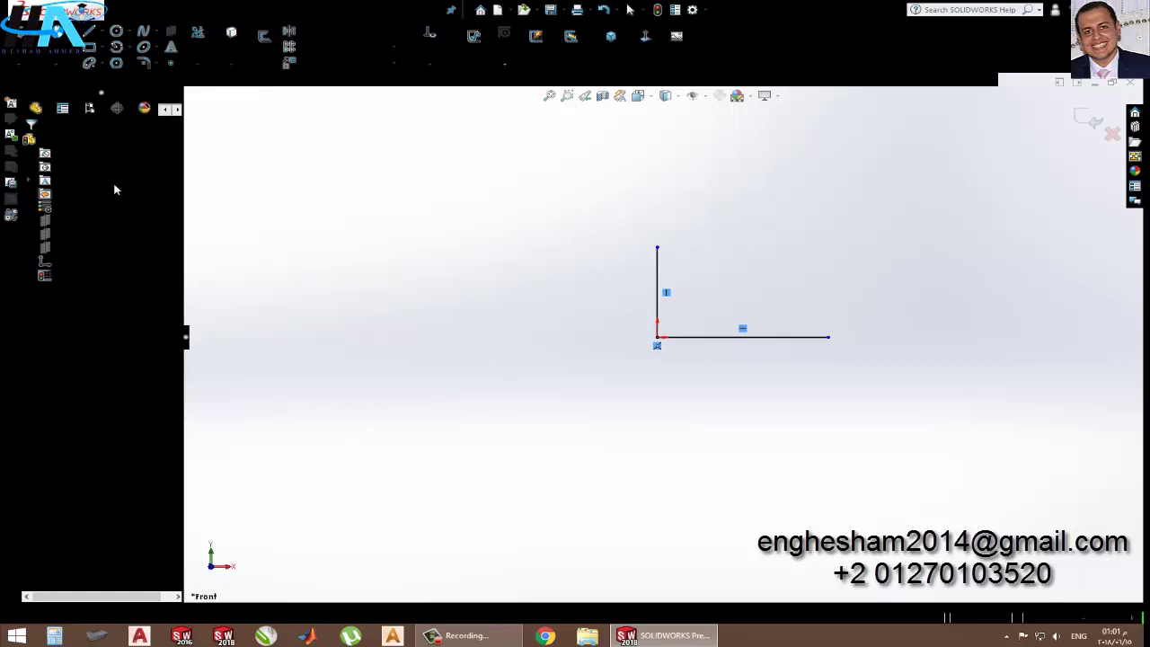
- Close the profile with a 3-point arc and begin dimensioning the bottom line
key(a)
click(829, 336)
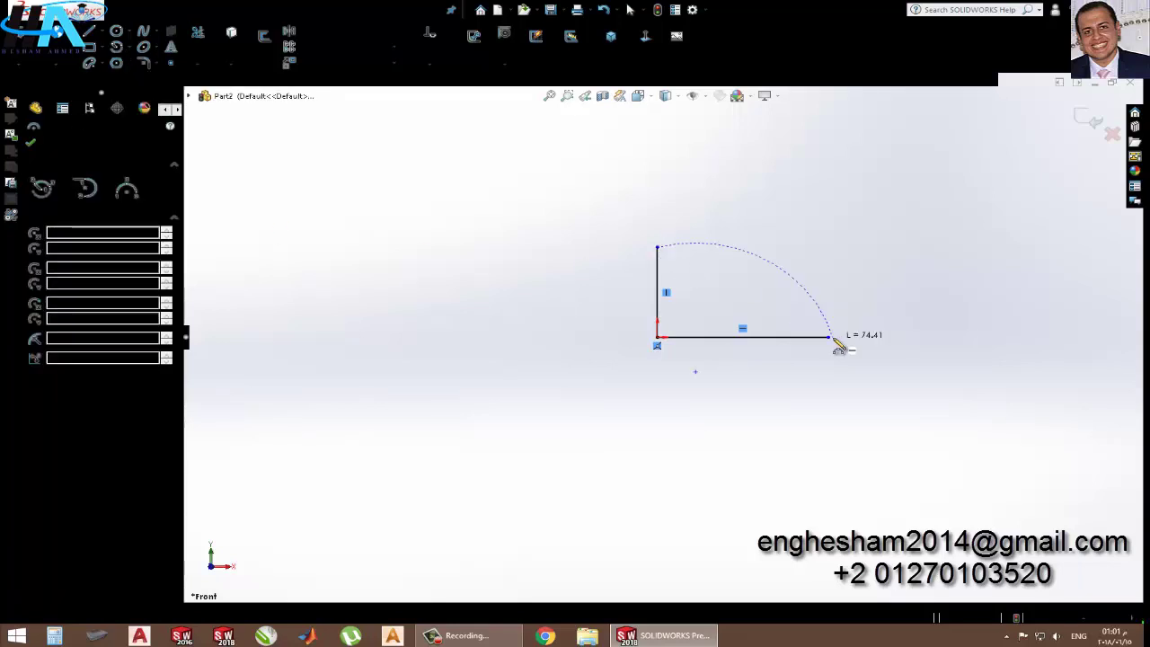
click(764, 280)
scroll(765, 295, down, 4)
click(61, 43)
click(668, 403)
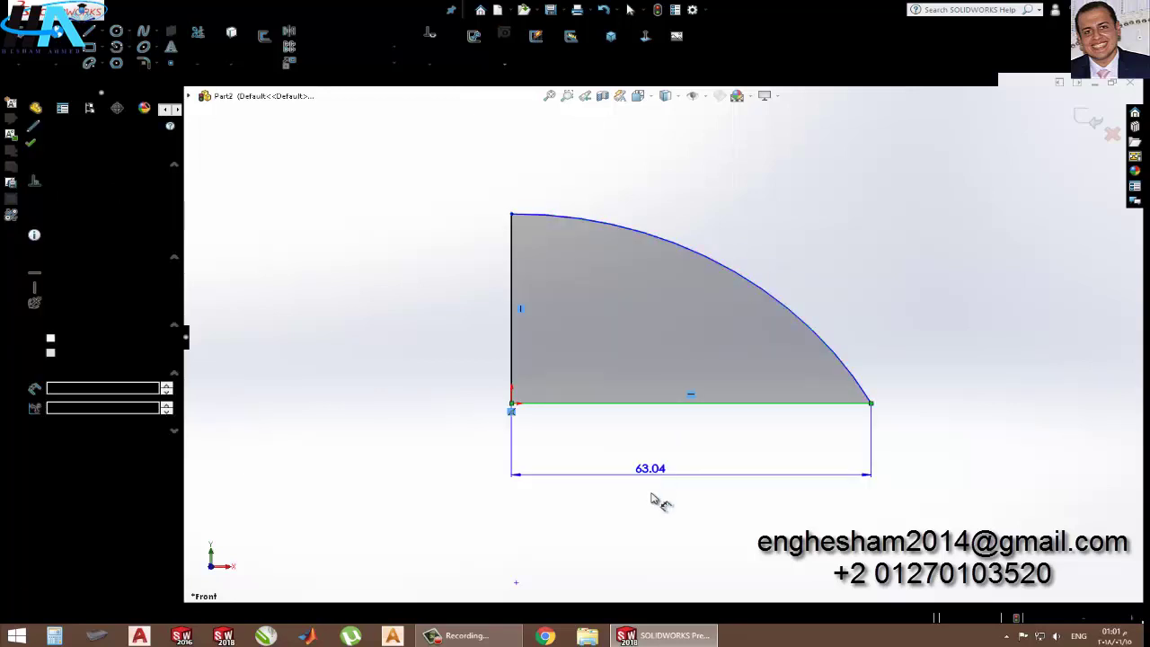
- Dimension the profile: base 25, height 5, arc radius R60
click(652, 499)
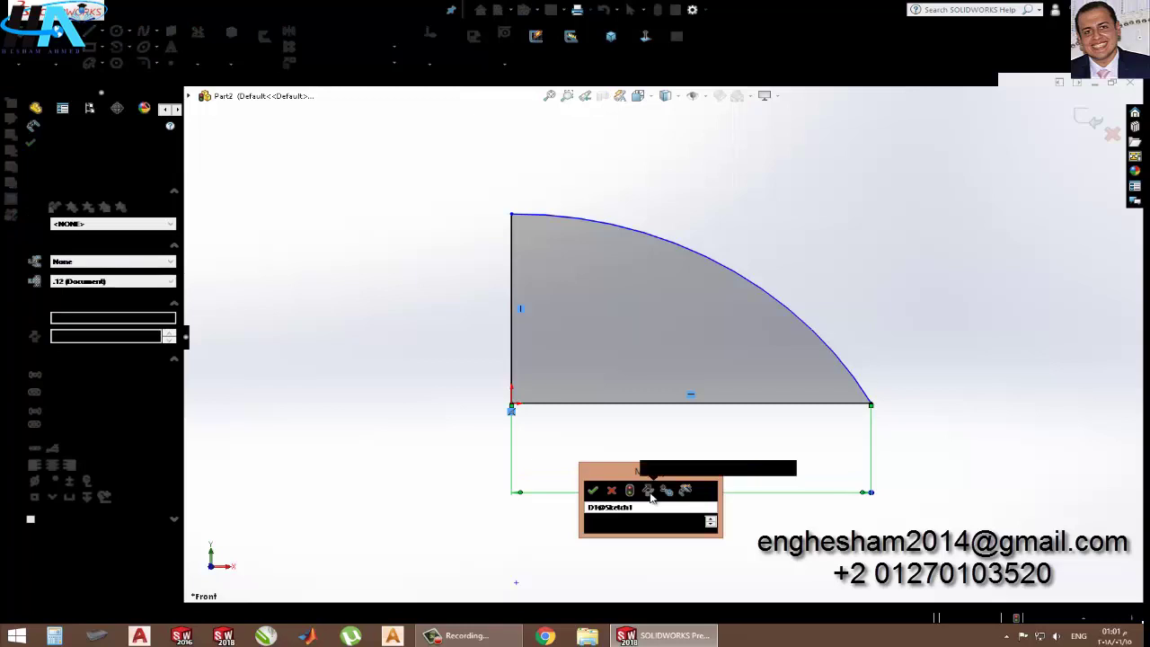
key(Return)
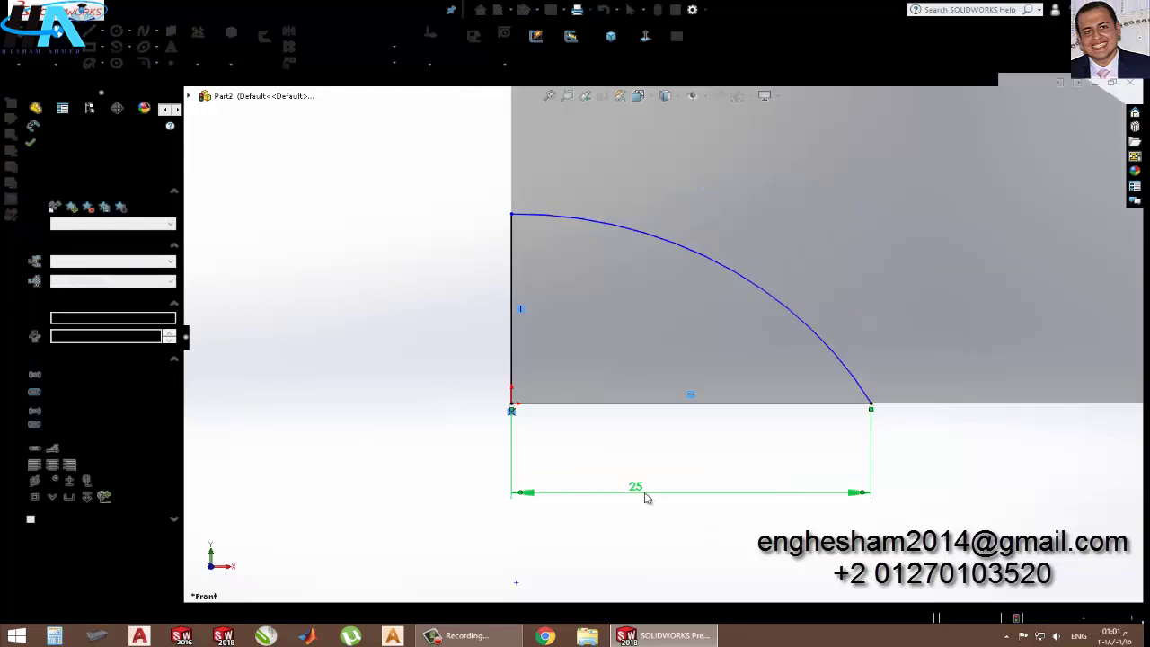
click(512, 354)
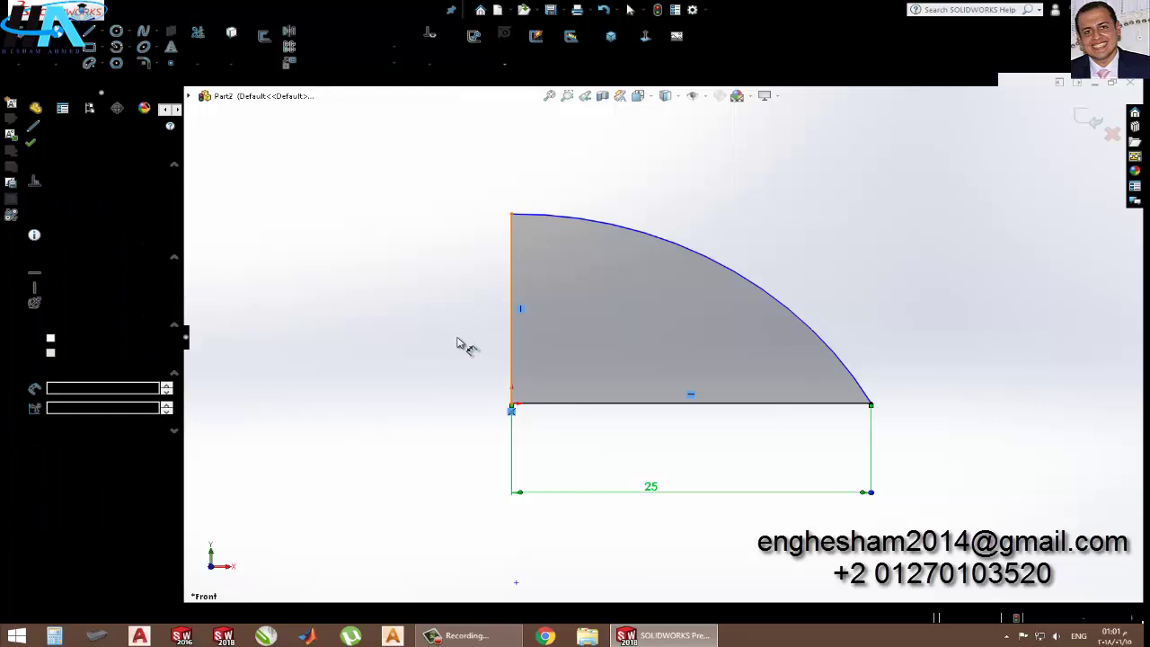
click(458, 344)
text(5)
key(Return)
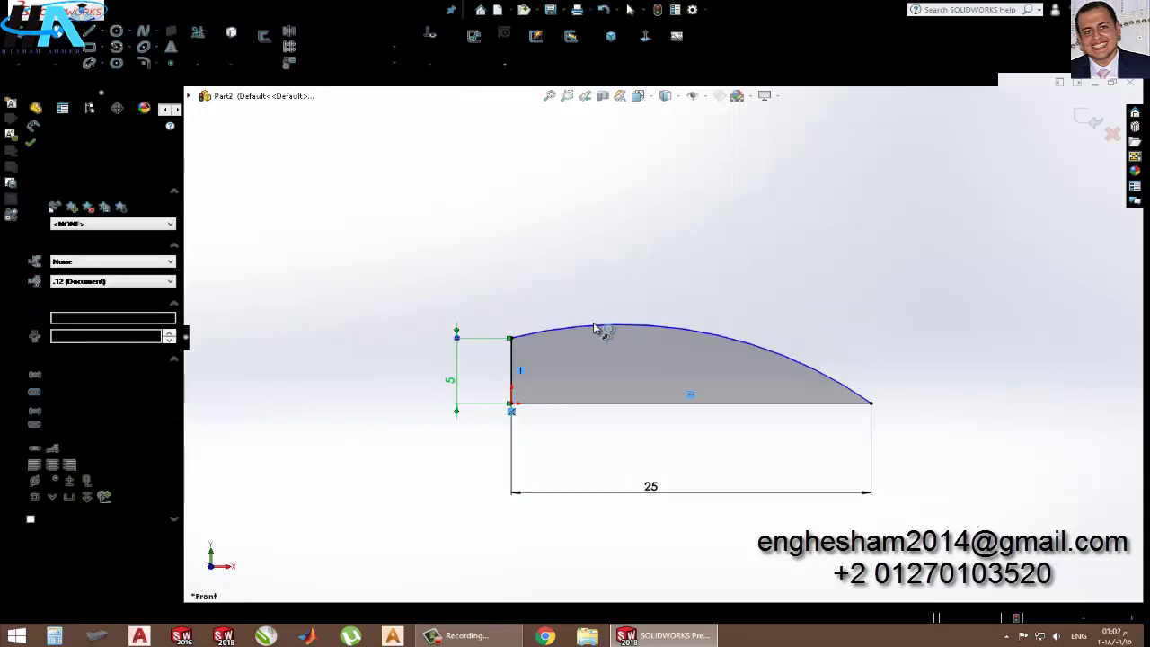
click(598, 326)
click(643, 258)
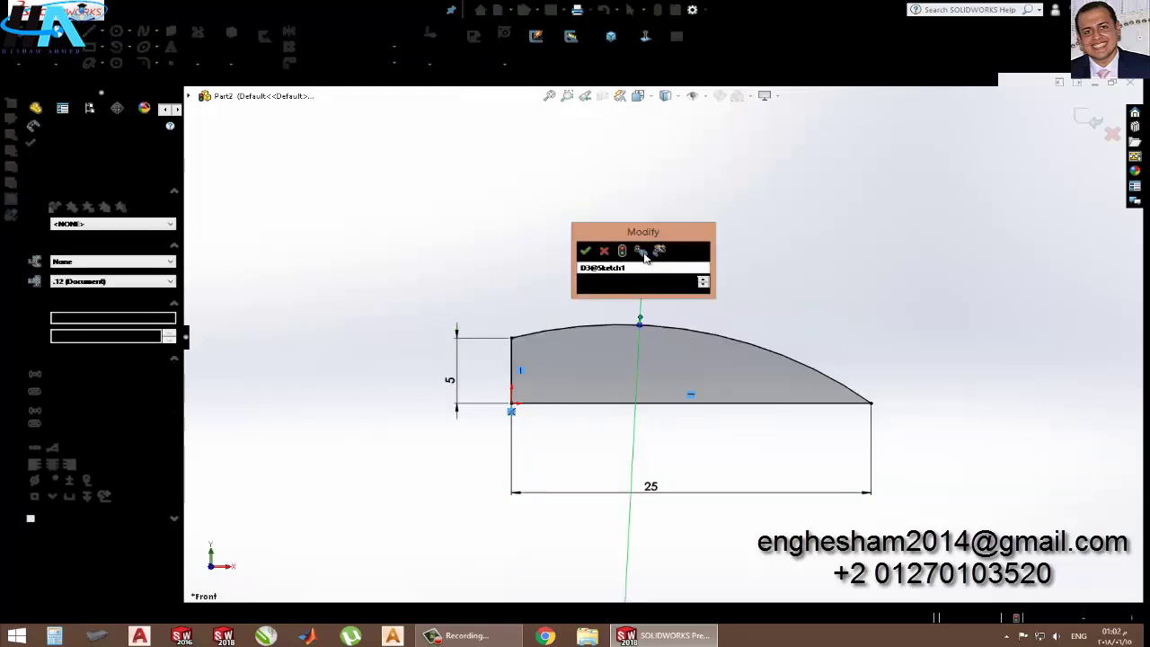
text(60)
key(Return)
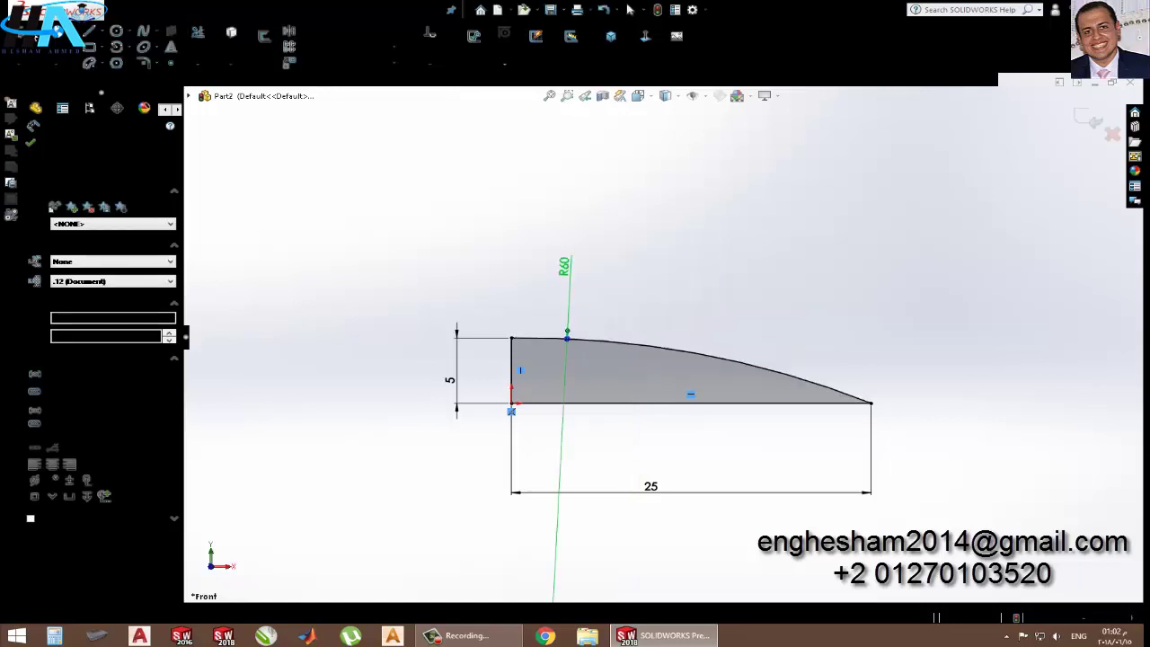
- Revolve the profile around its vertical line into a domed solid
click(29, 56)
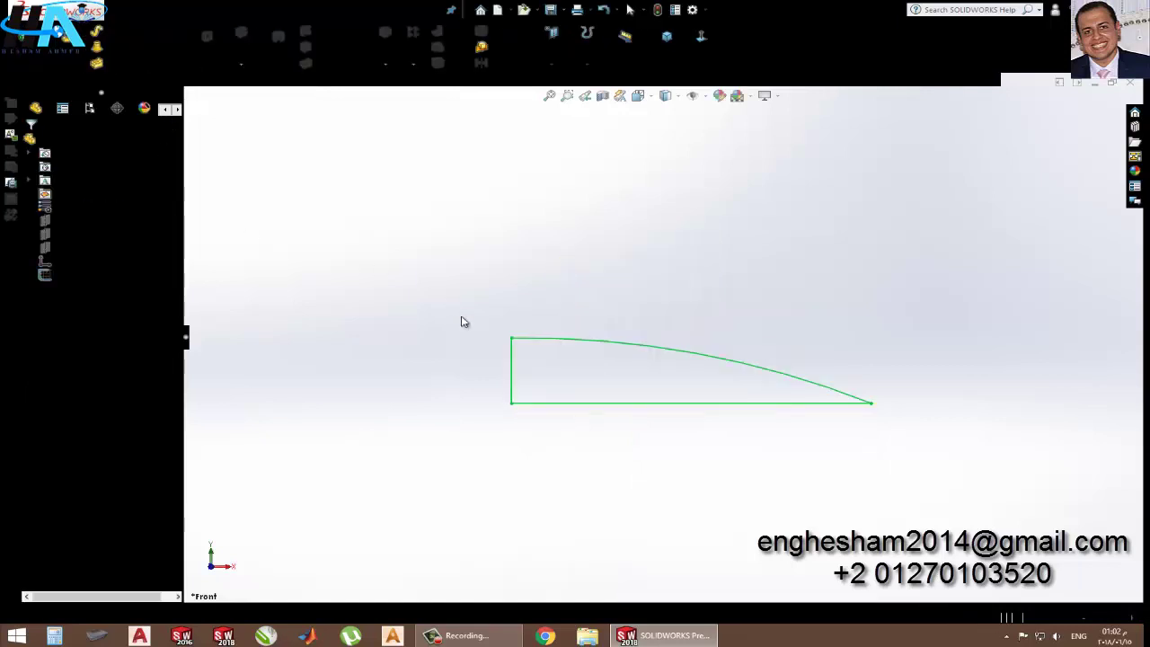
right_drag(463, 321, 372, 273)
click(353, 281)
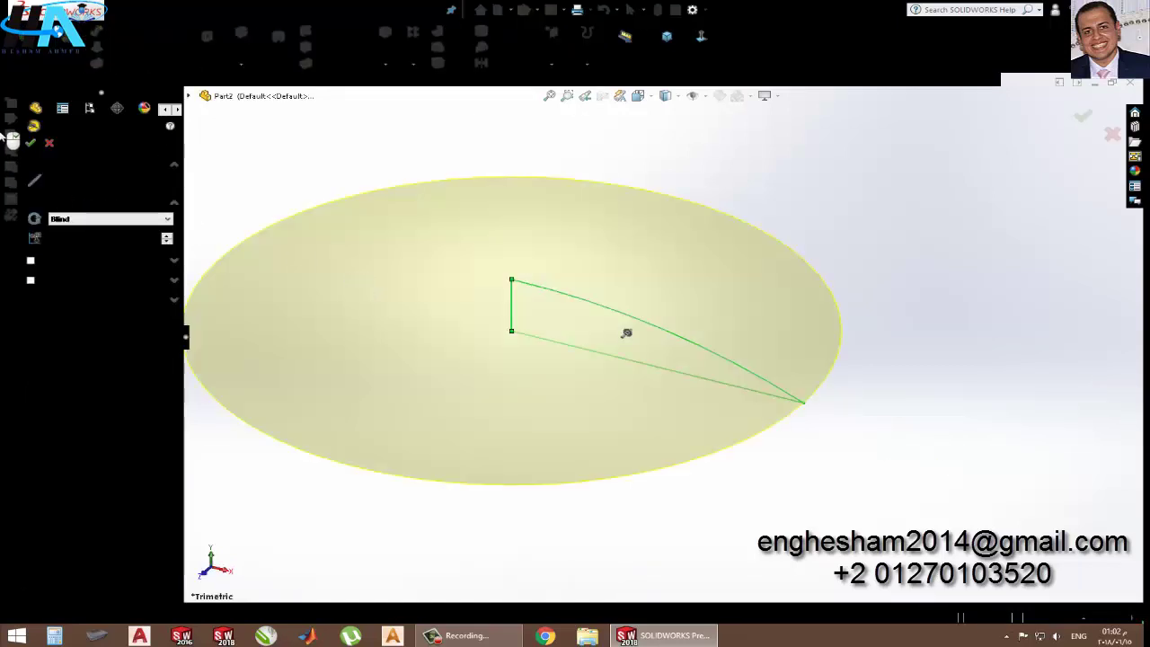
click(30, 144)
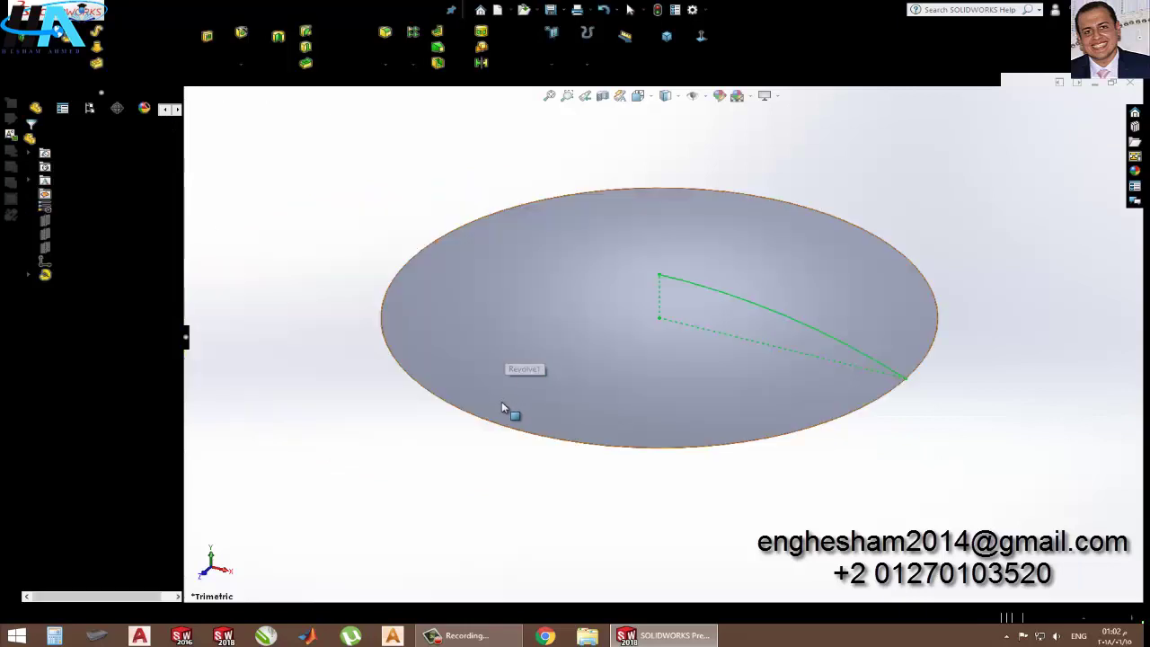
click(518, 303)
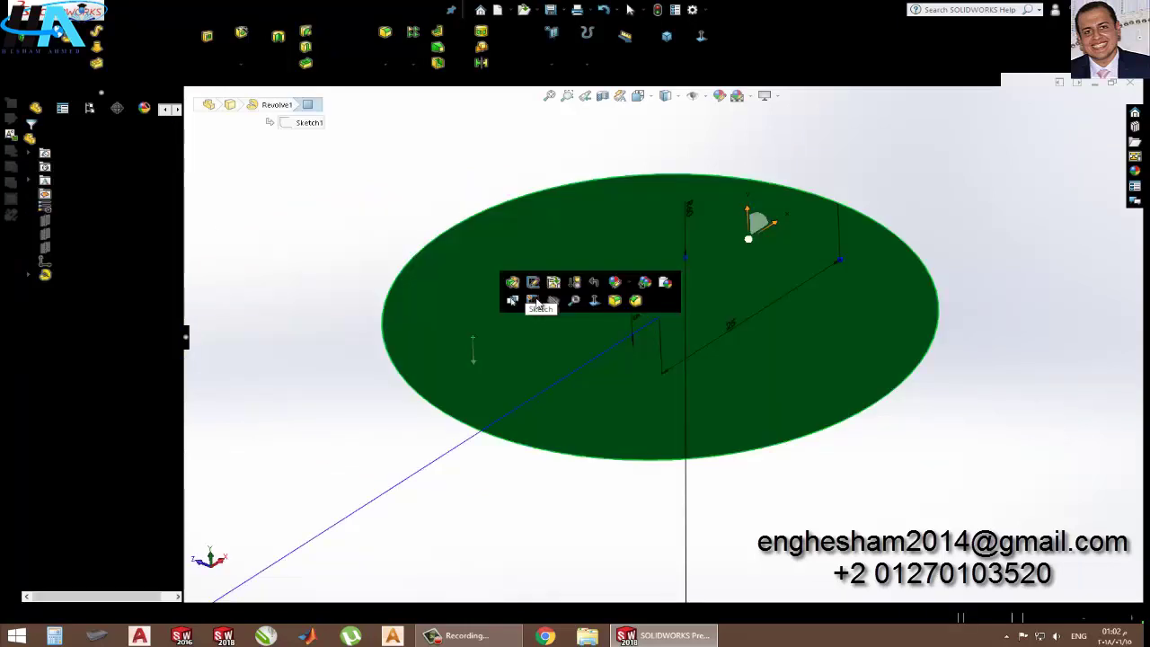
- Sketch on the flat bottom face and extrude it downward as a cylindrical base
click(536, 303)
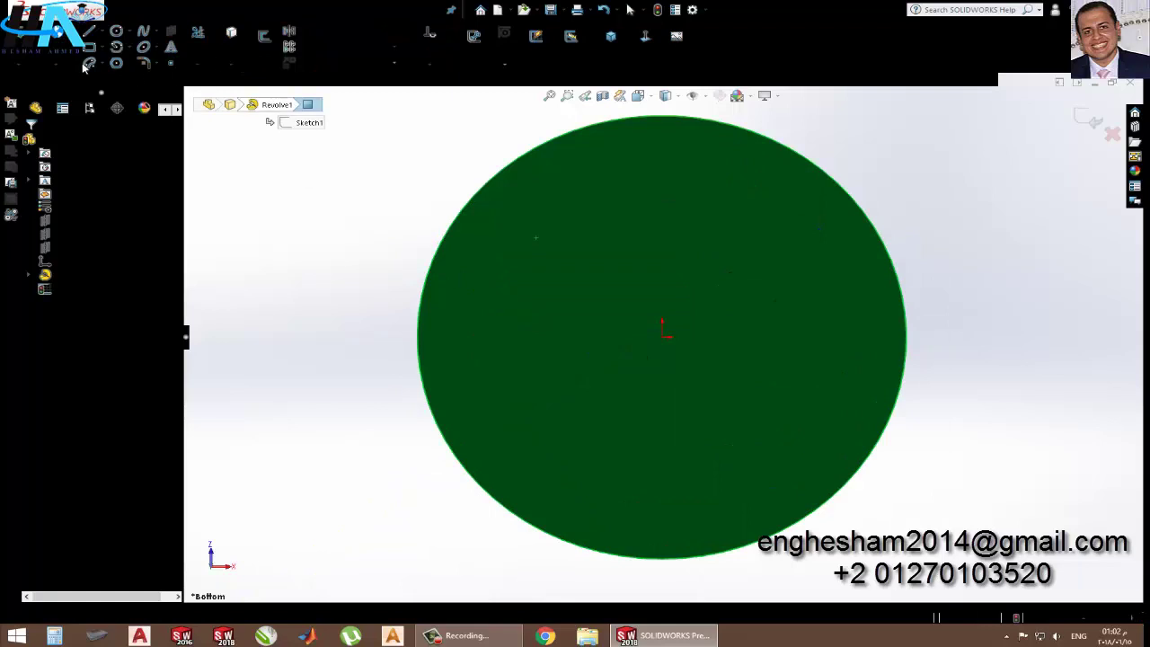
click(22, 54)
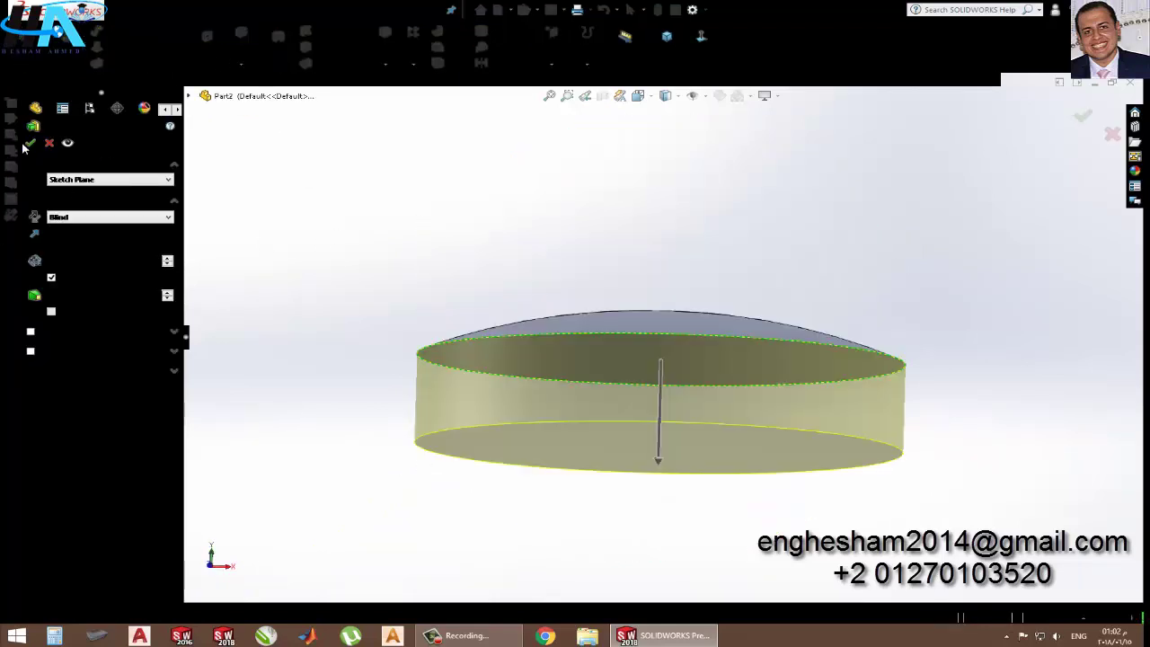
click(30, 143)
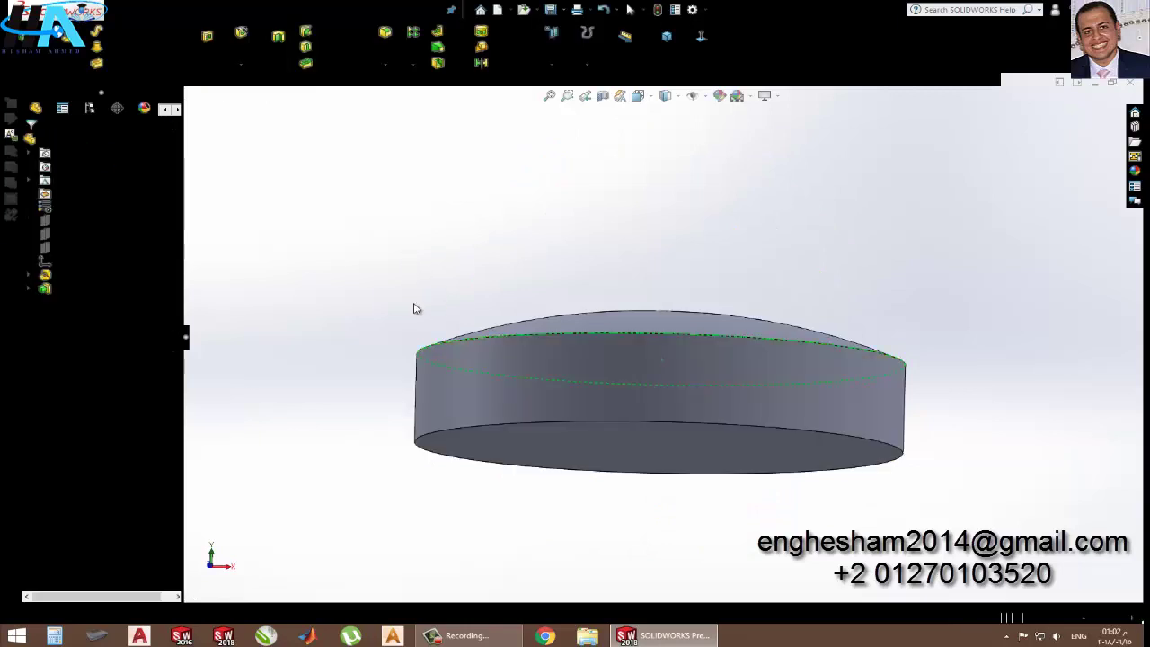
middle_drag(413, 308, 328, 275)
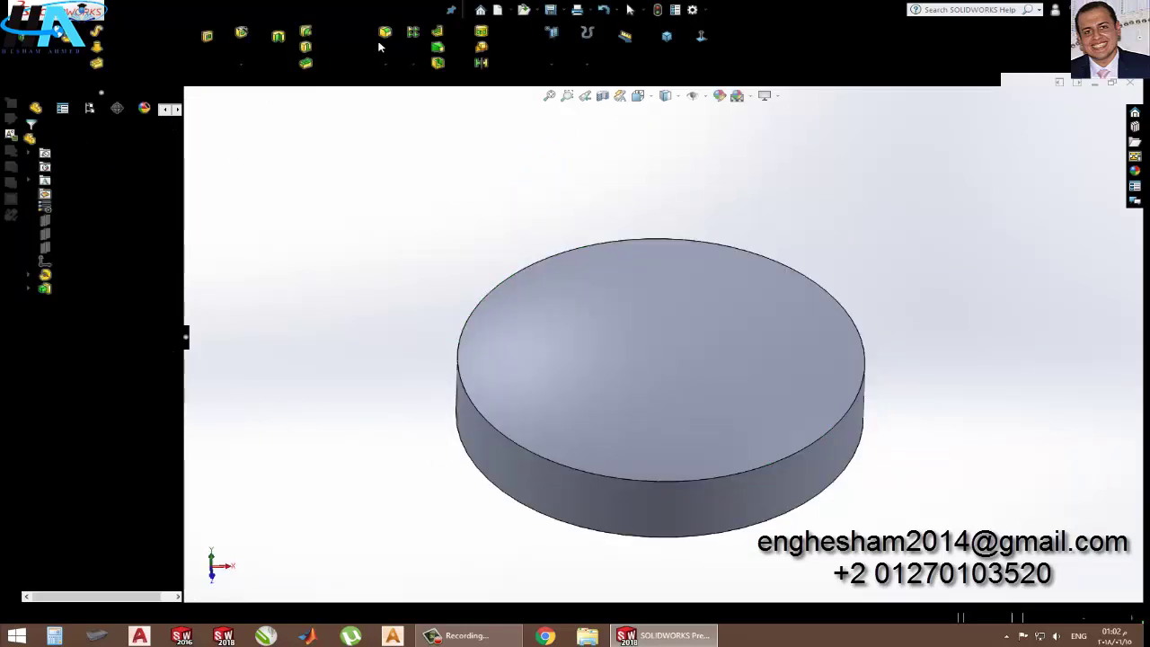
- Fillet the disc's top rim edges with a 1.5 mm radius
click(477, 438)
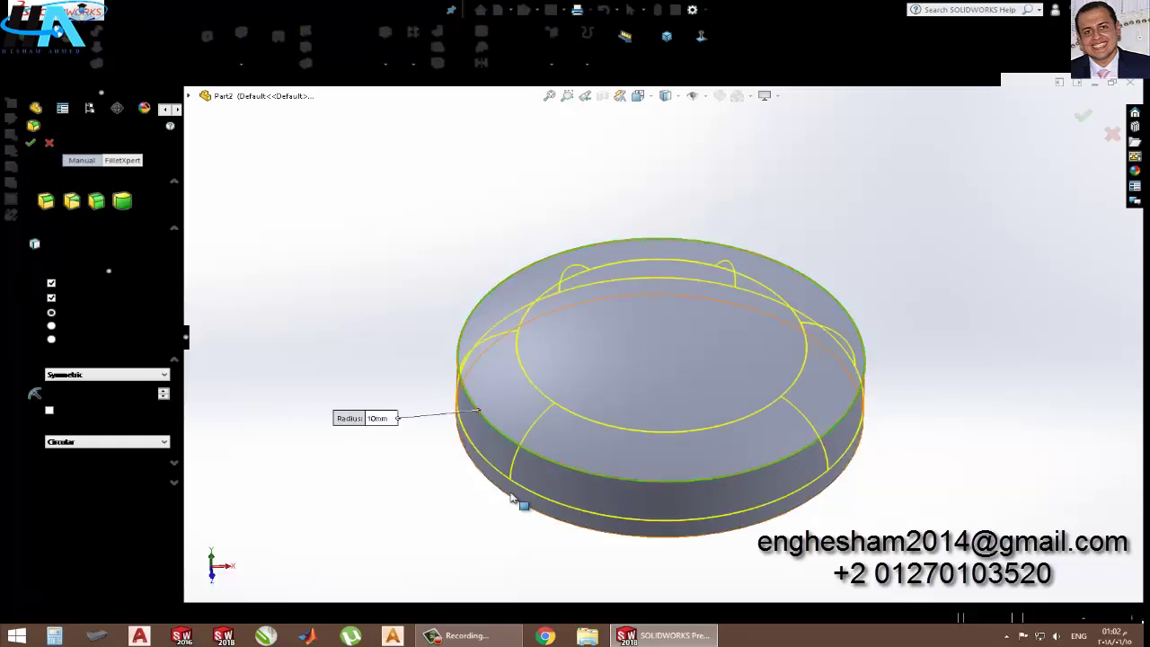
click(51, 339)
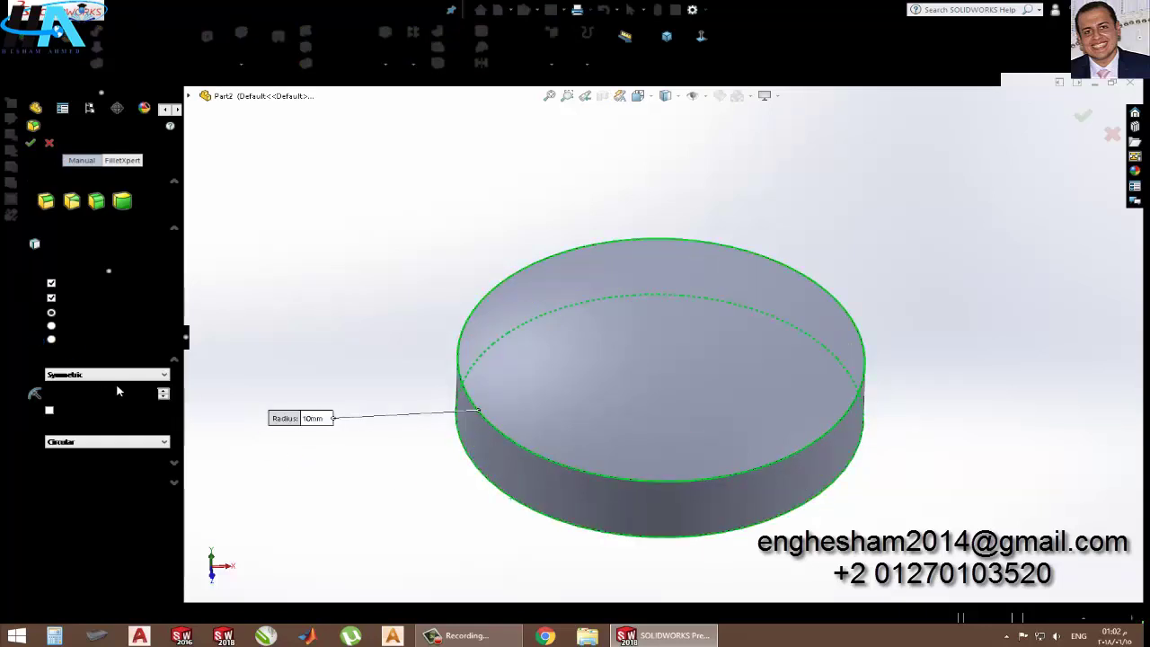
text(1.5)
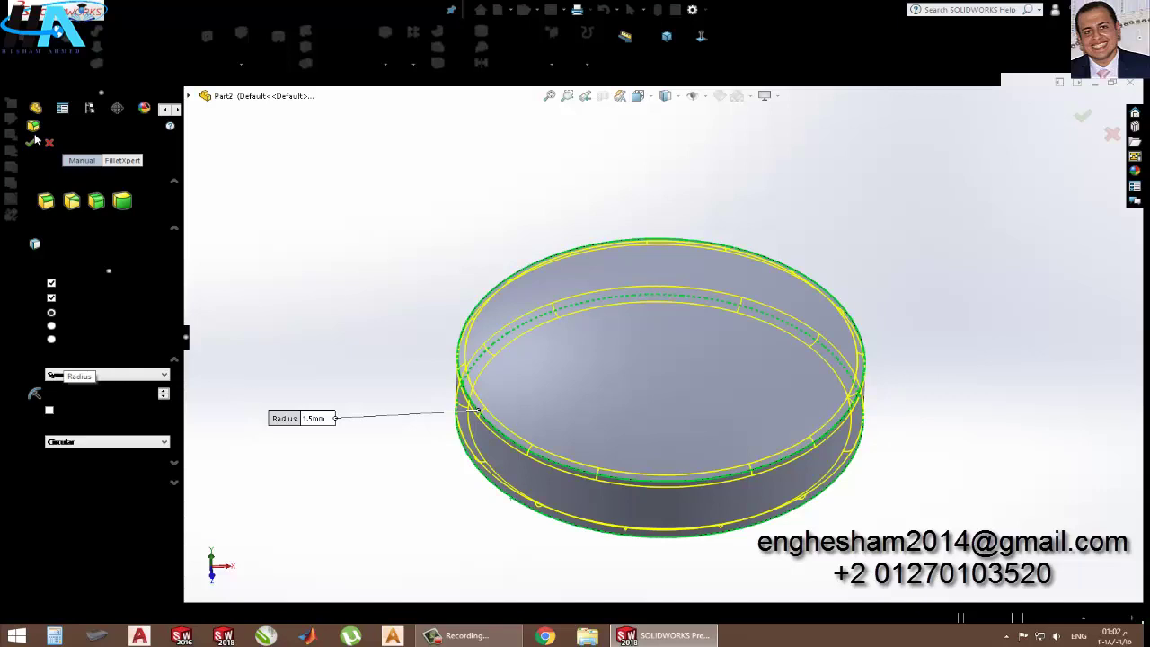
click(32, 144)
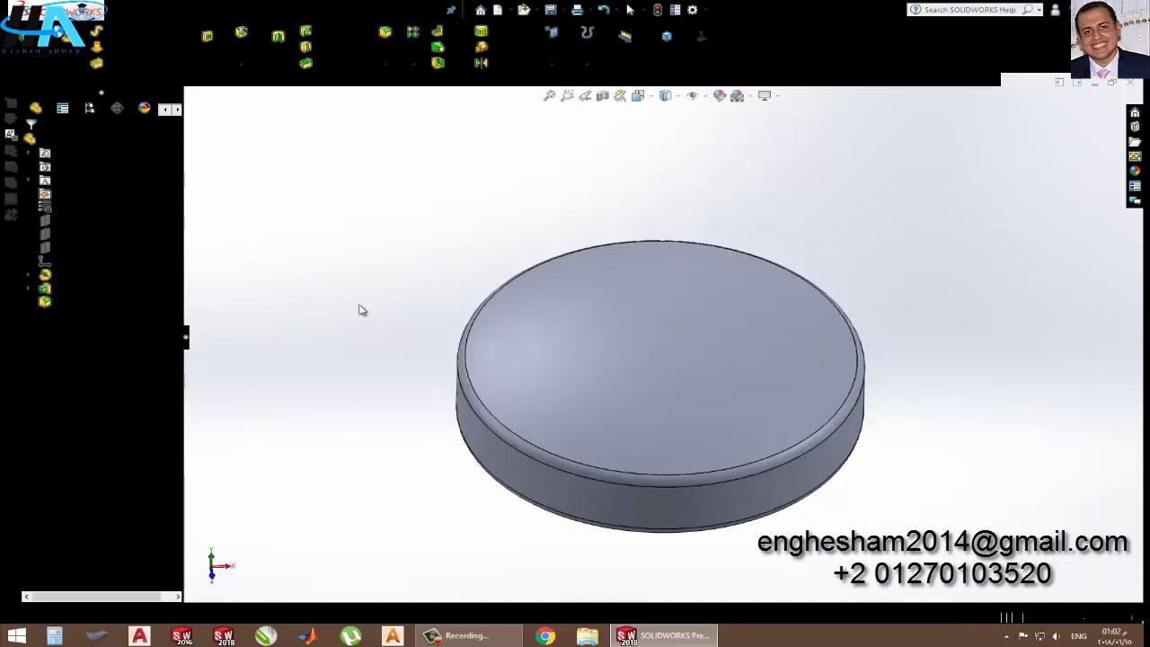
- Create Plane1 offset 7 mm from the Top Plane and sketch on it
click(64, 231)
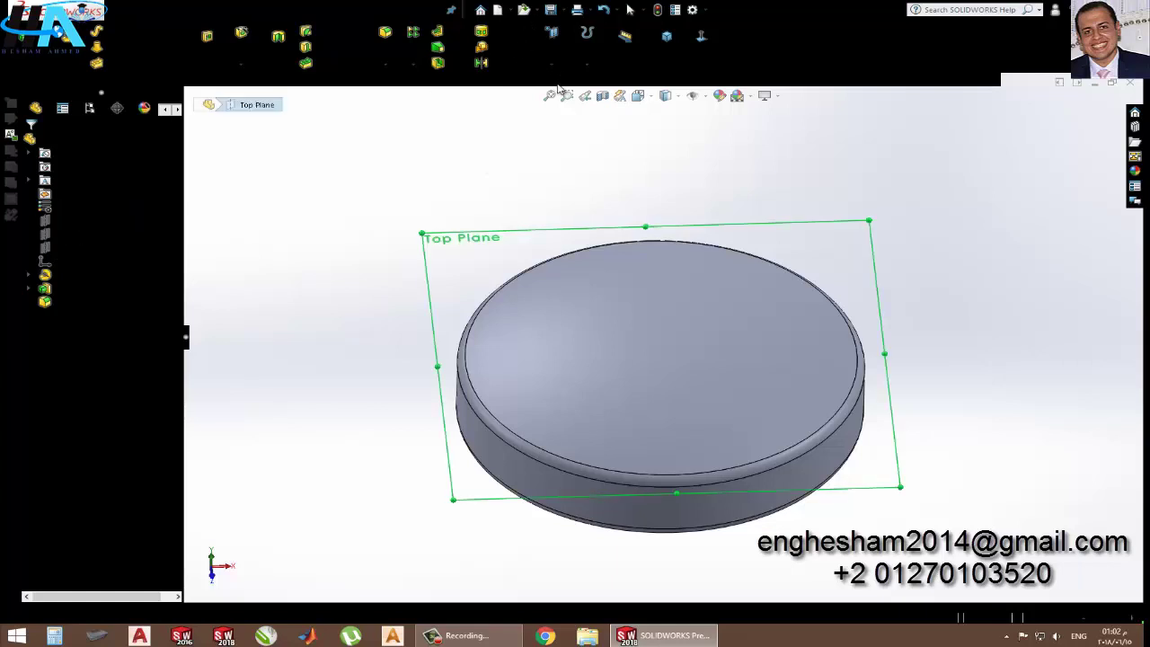
key(p)
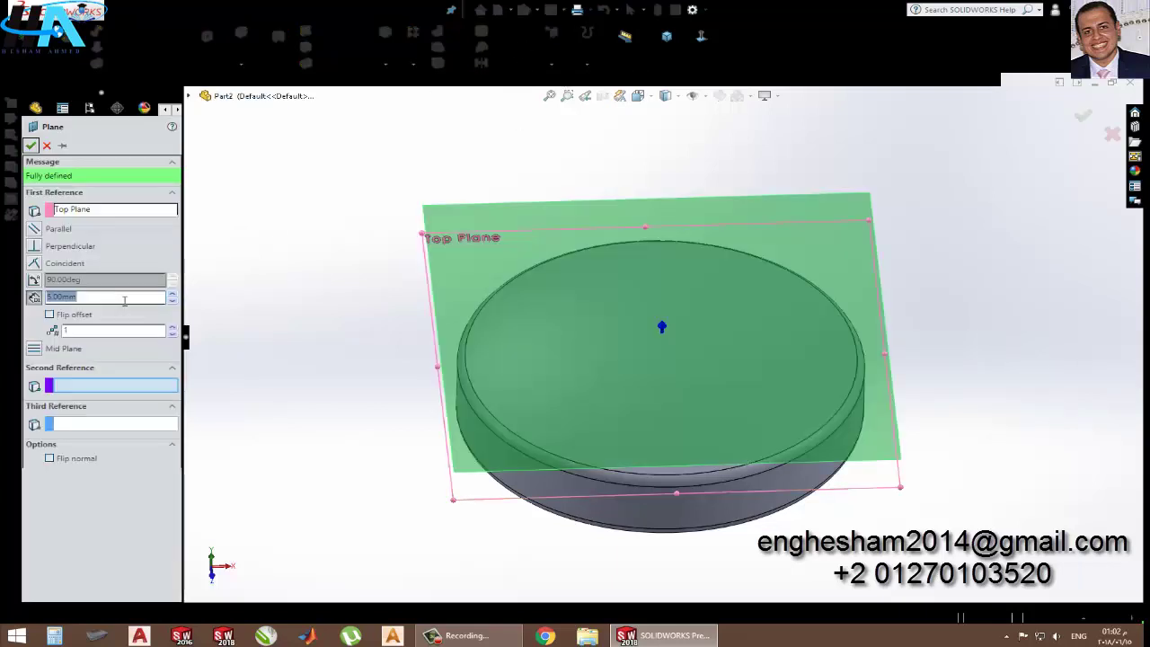
scroll(124, 300, up, 2)
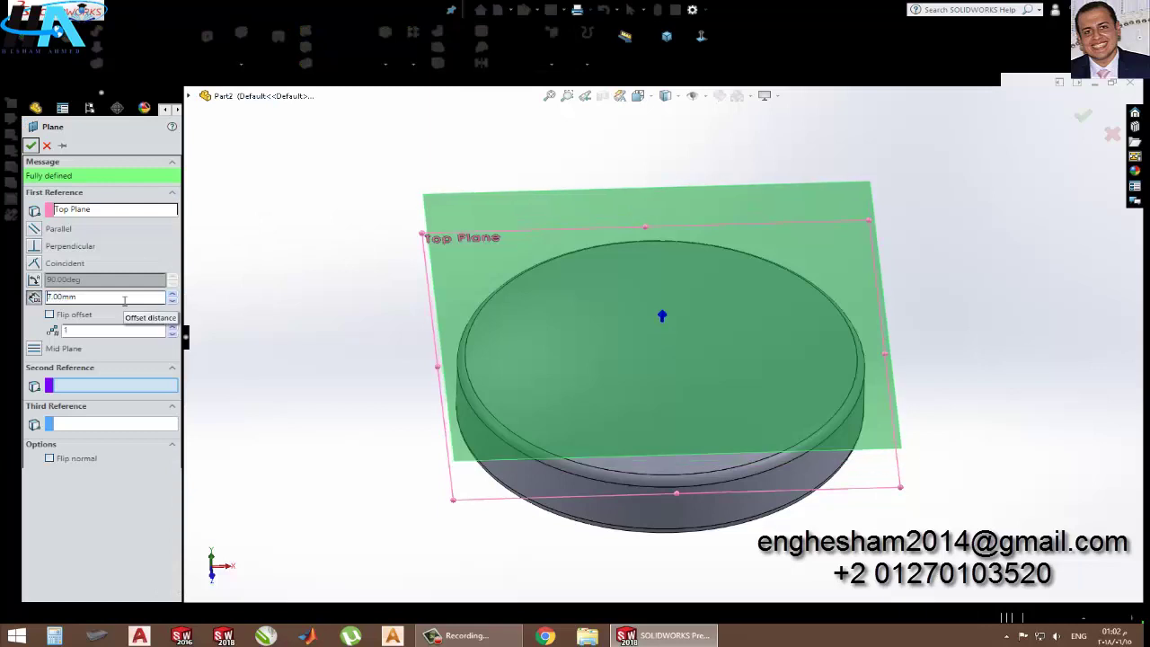
click(31, 144)
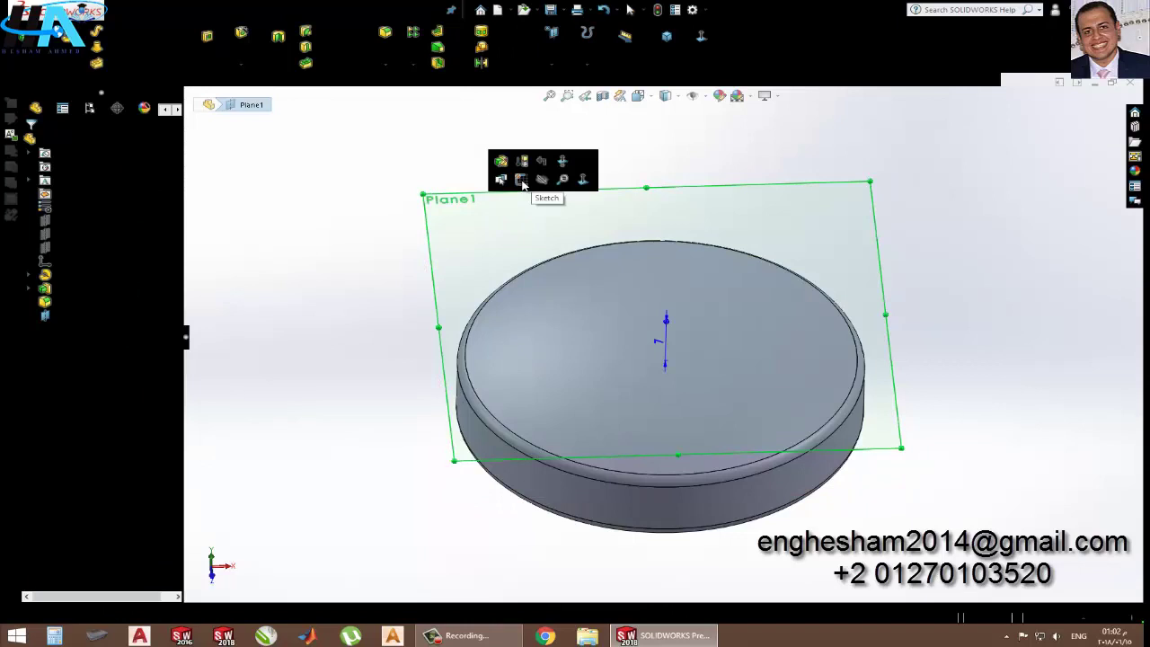
click(521, 181)
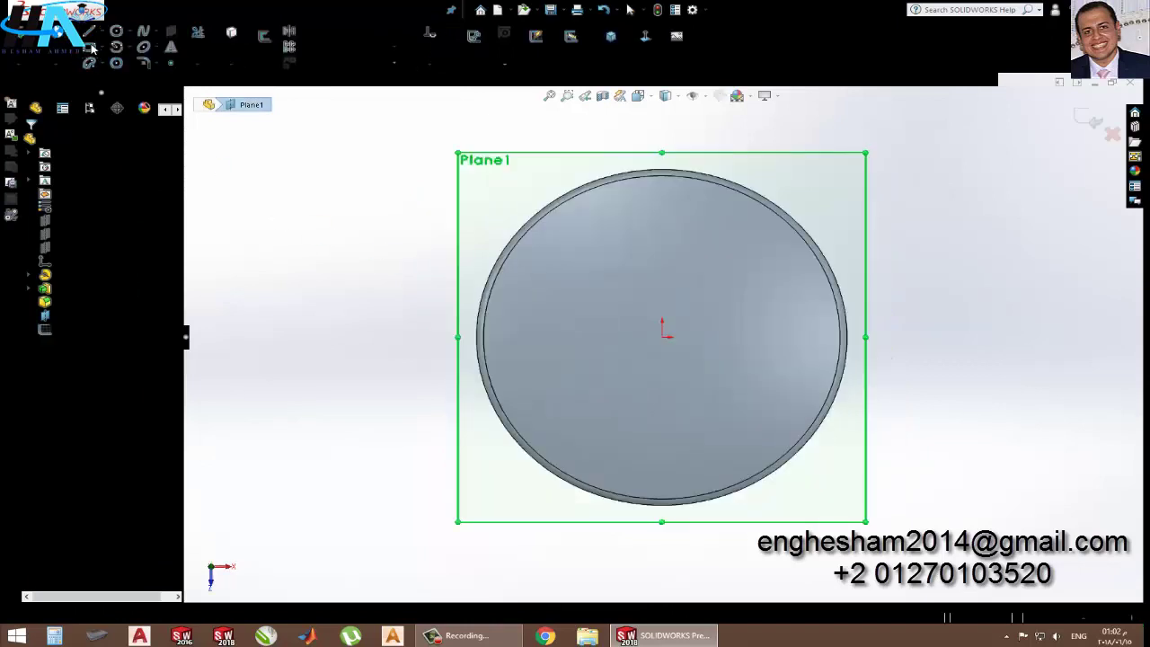
- Draw a 2 mm-high corner rectangle from the disc's left side to its centre
click(90, 47)
click(463, 307)
click(662, 337)
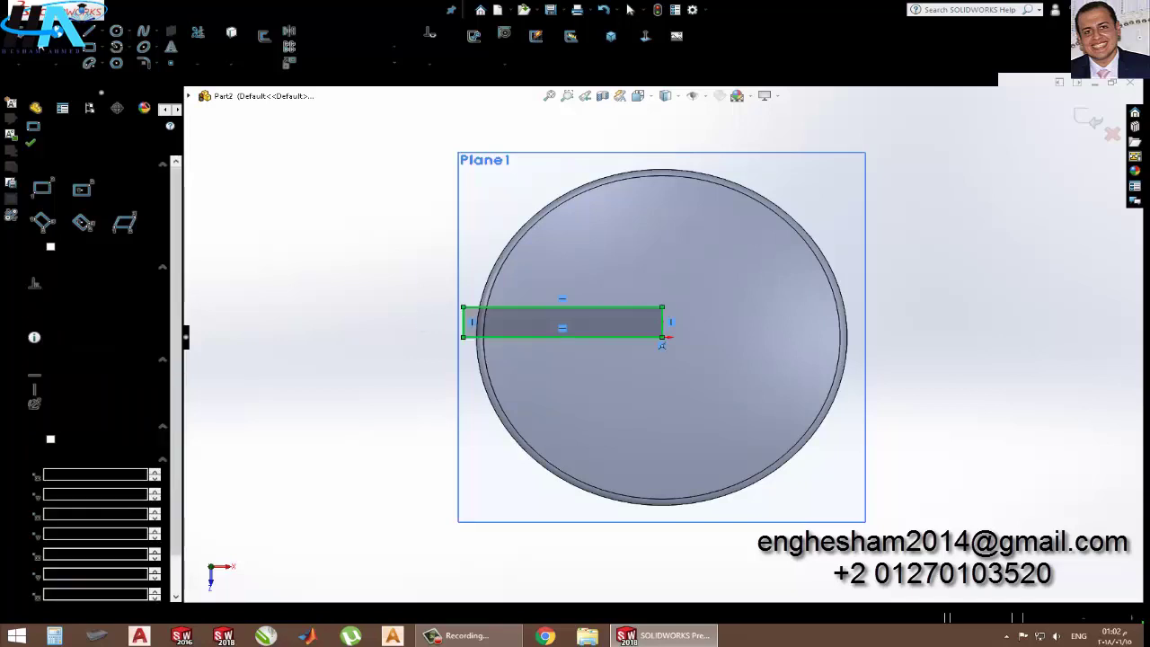
key(Escape)
scroll(449, 359, down, 3)
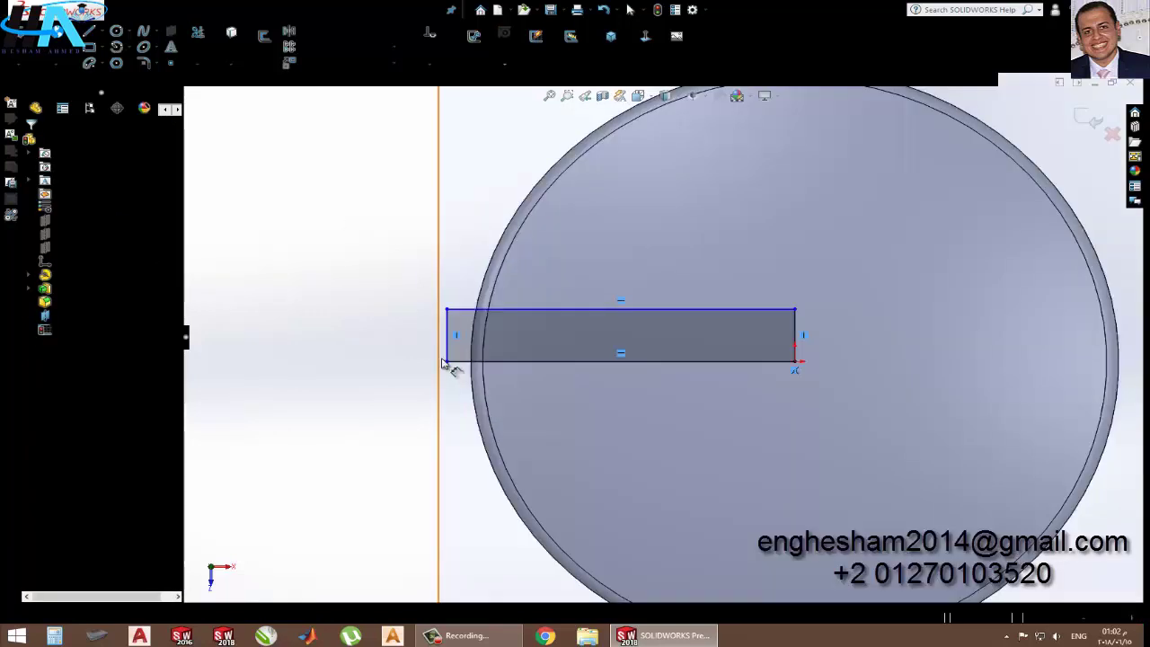
click(448, 352)
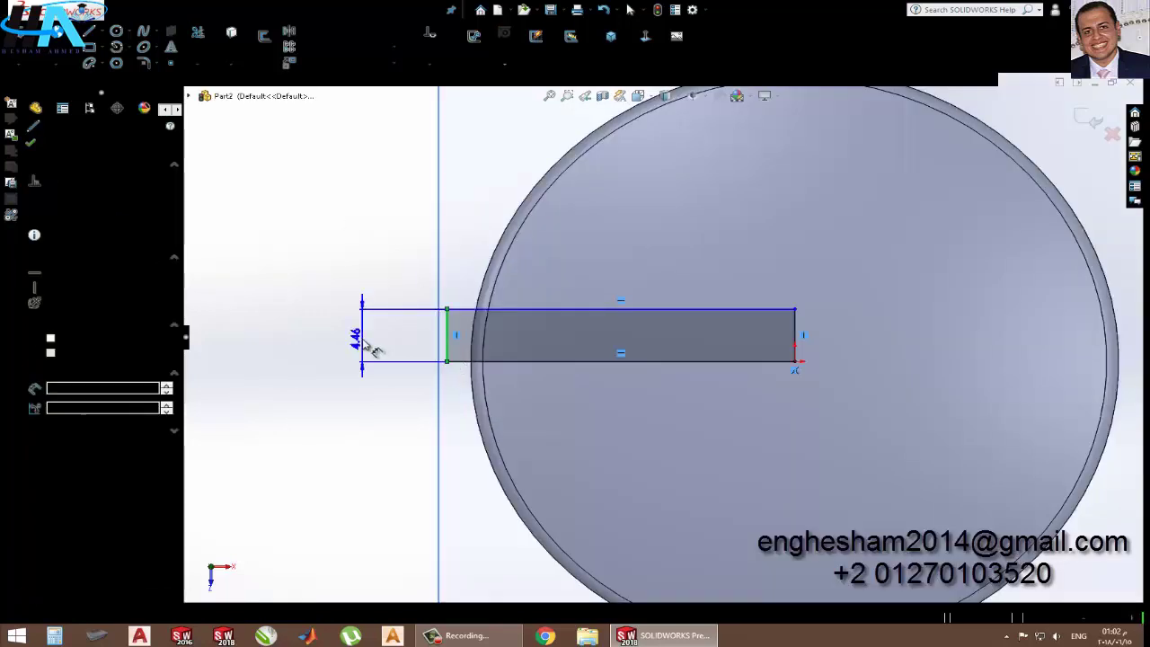
click(365, 344)
text(2)
key(Return)
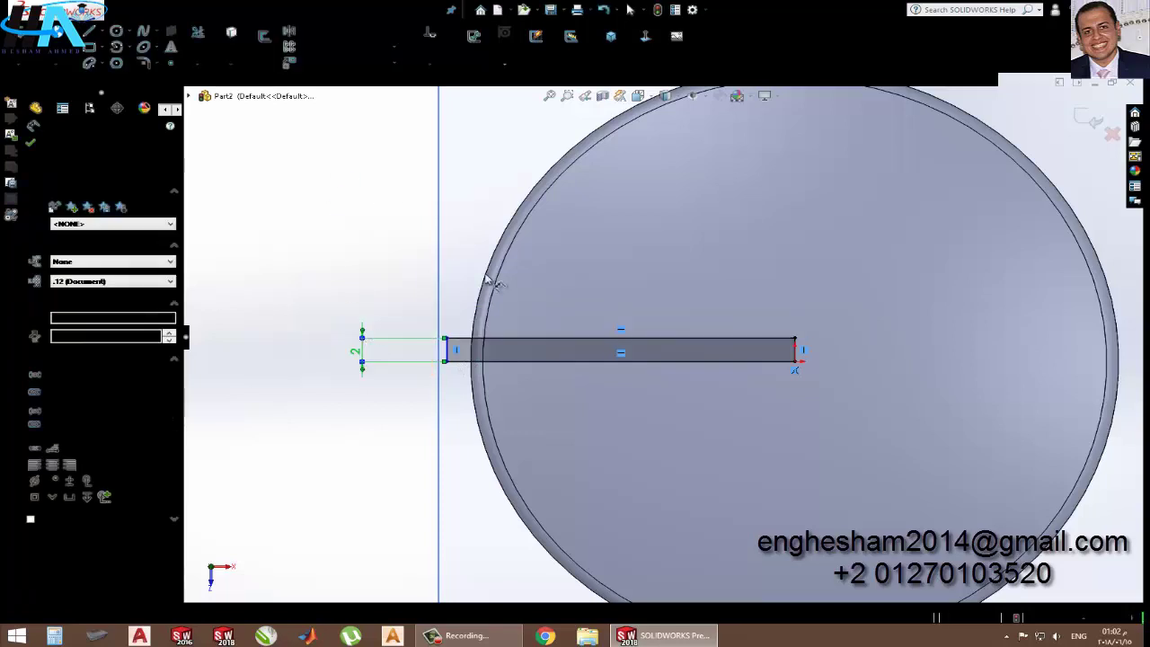
key(Escape)
- Convert the disc's circular edge, trim the rectangle outside the rim, and exit the sketch
click(503, 265)
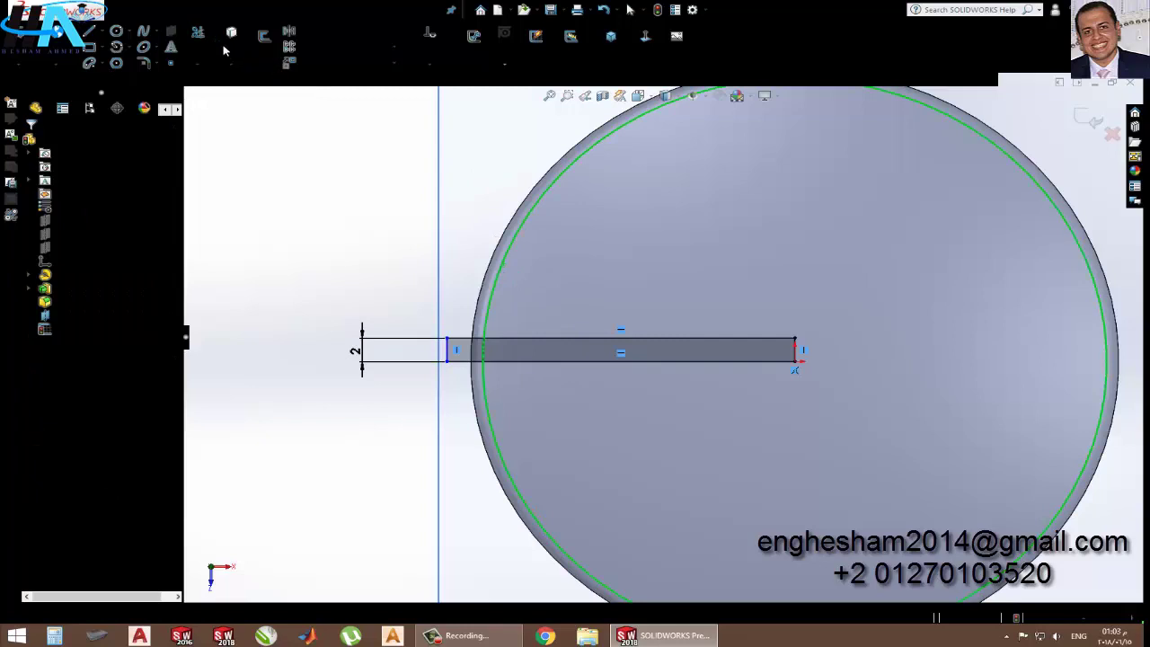
click(225, 51)
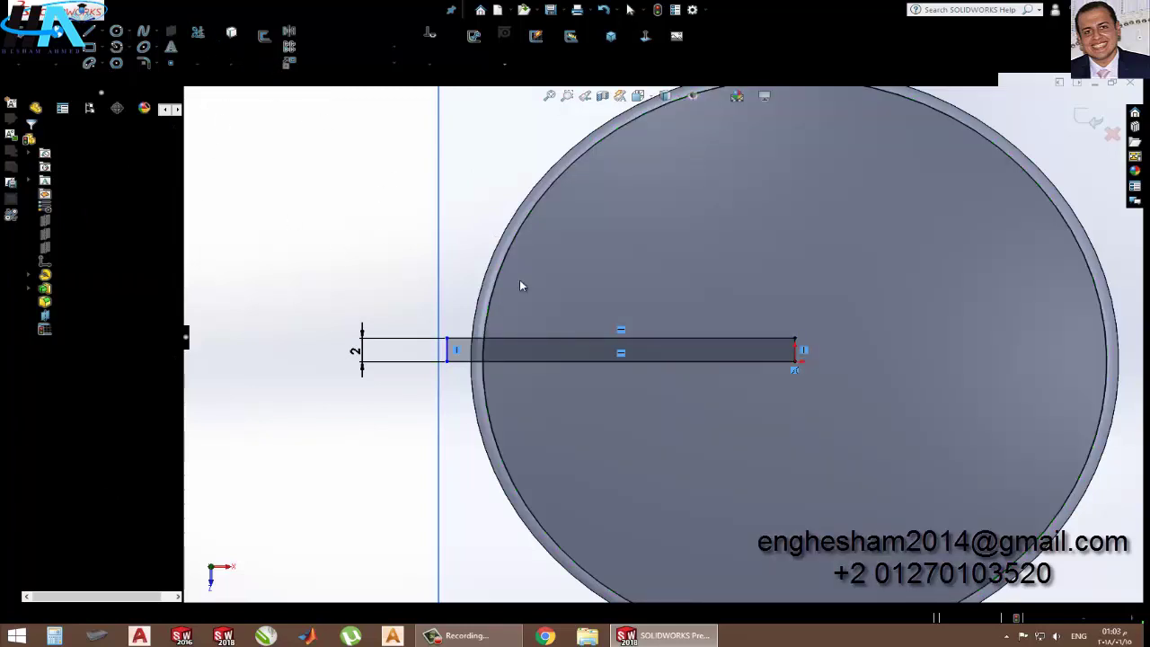
scroll(519, 280, down, 2)
drag(437, 447, 401, 409)
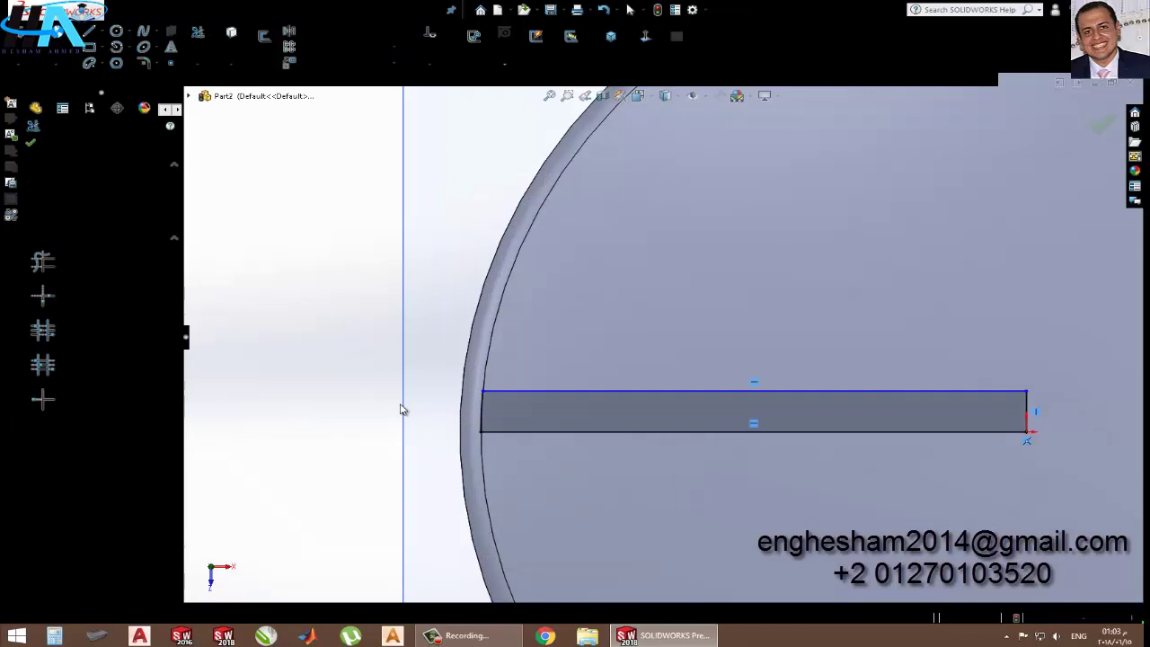
click(17, 45)
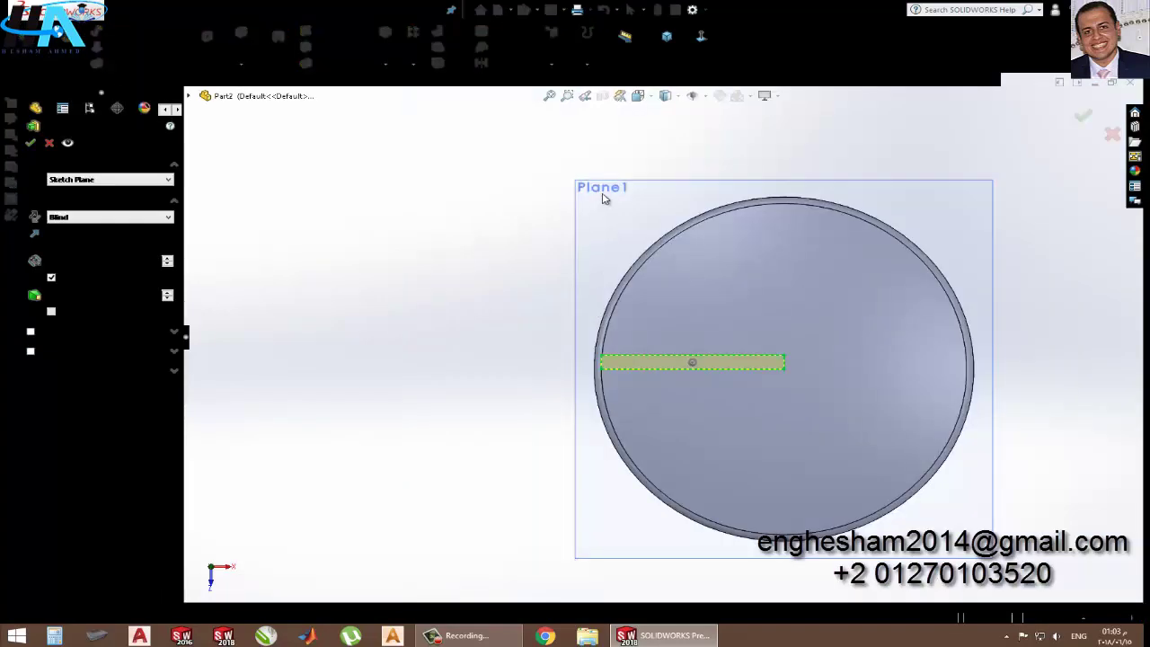
- Extrude the rectangle downward, Up To Next, to form the rib
click(36, 218)
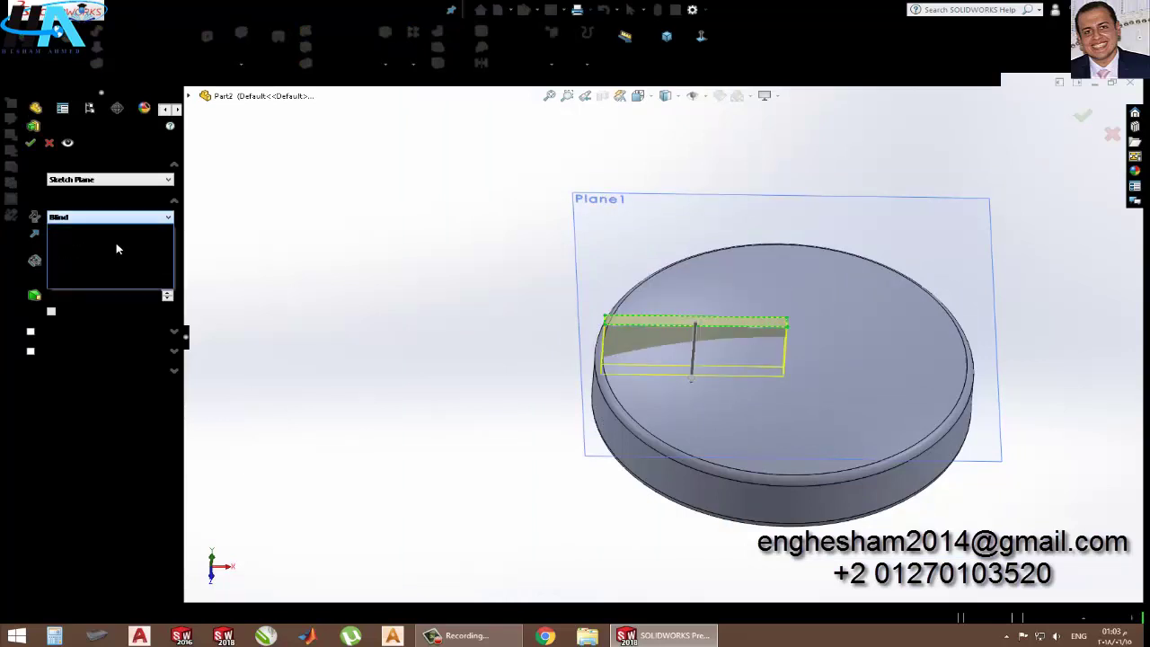
click(116, 243)
click(29, 145)
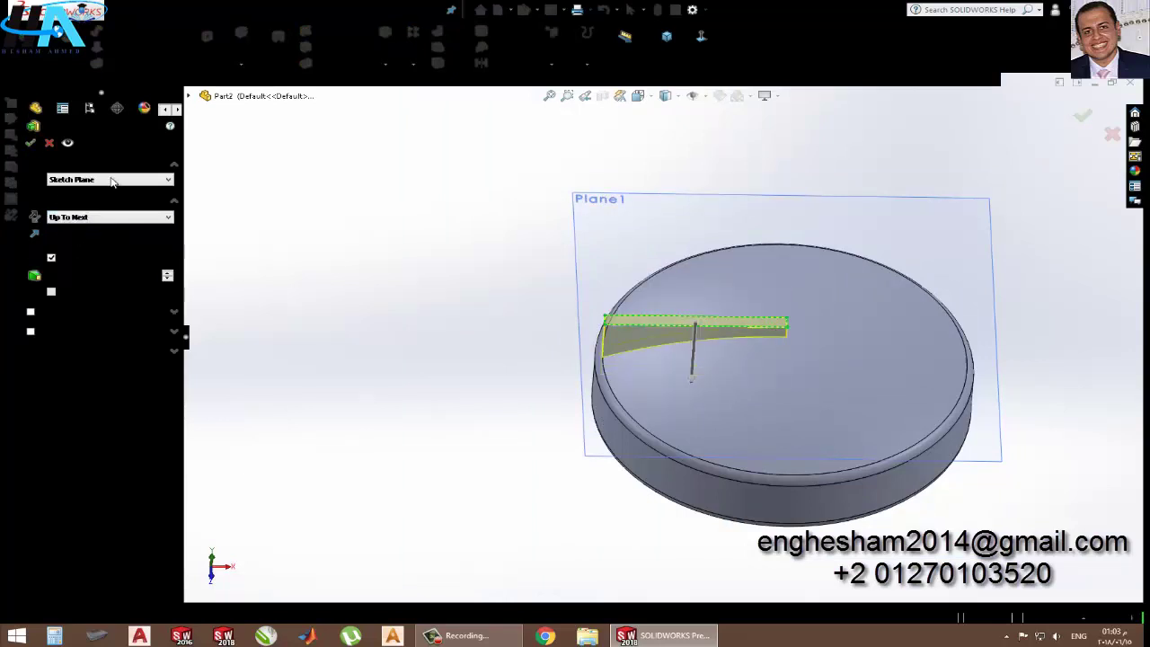
- Round the rib's outer vertical end edge with a 24 mm fillet
click(384, 34)
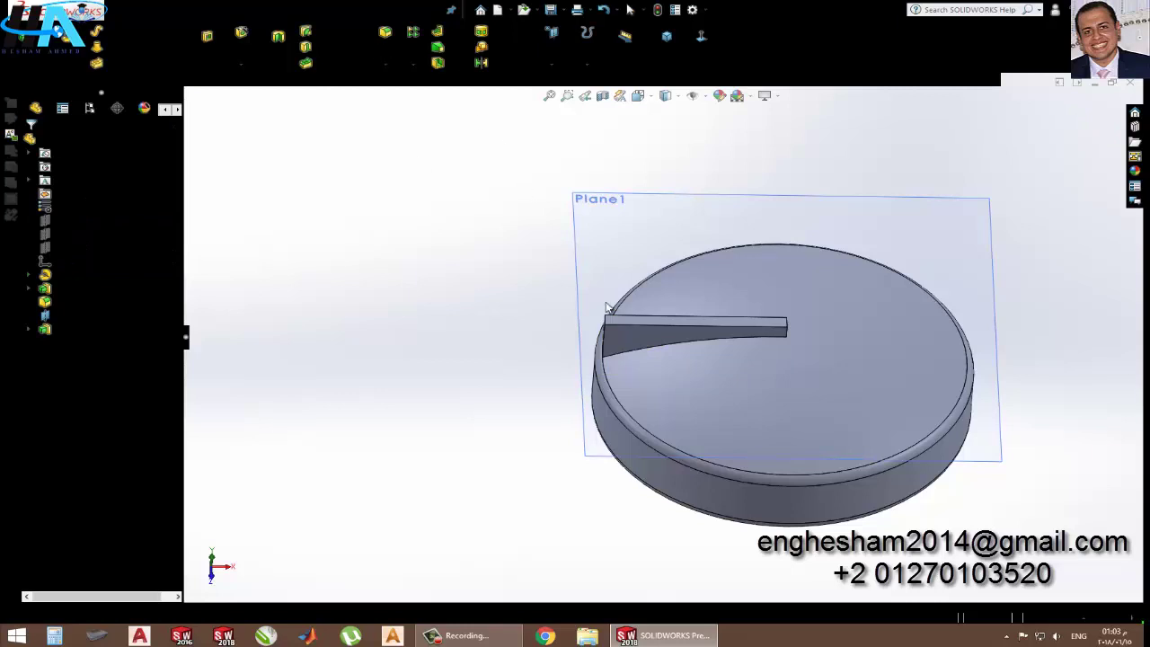
scroll(607, 315, down, 5)
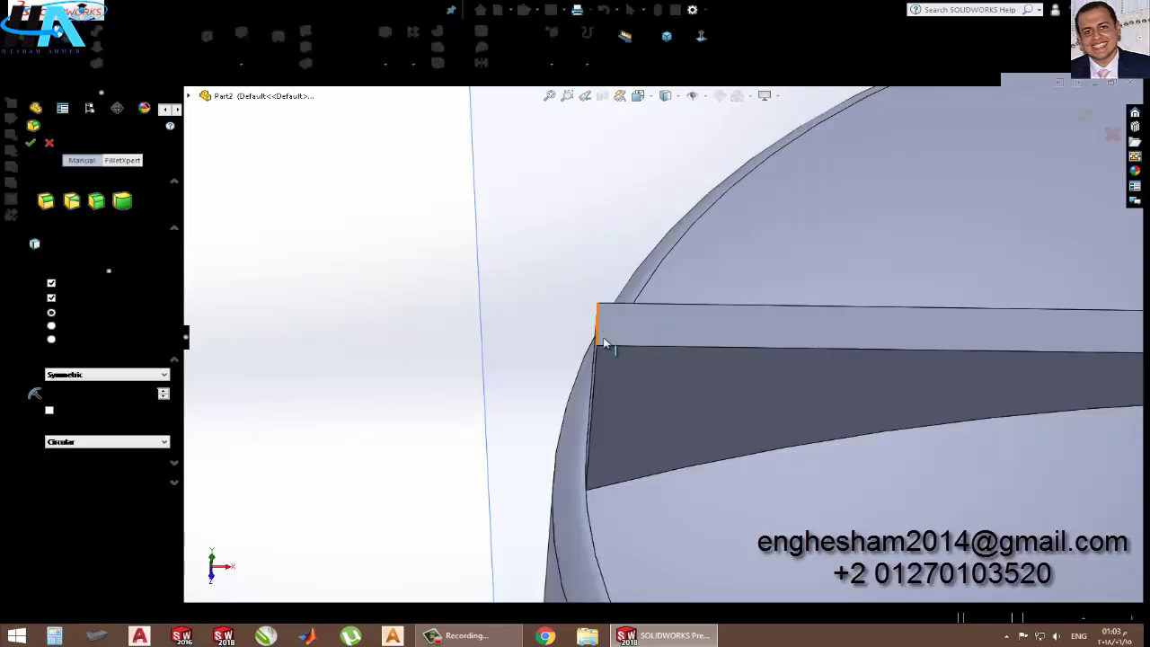
click(597, 328)
text(31.5mm)
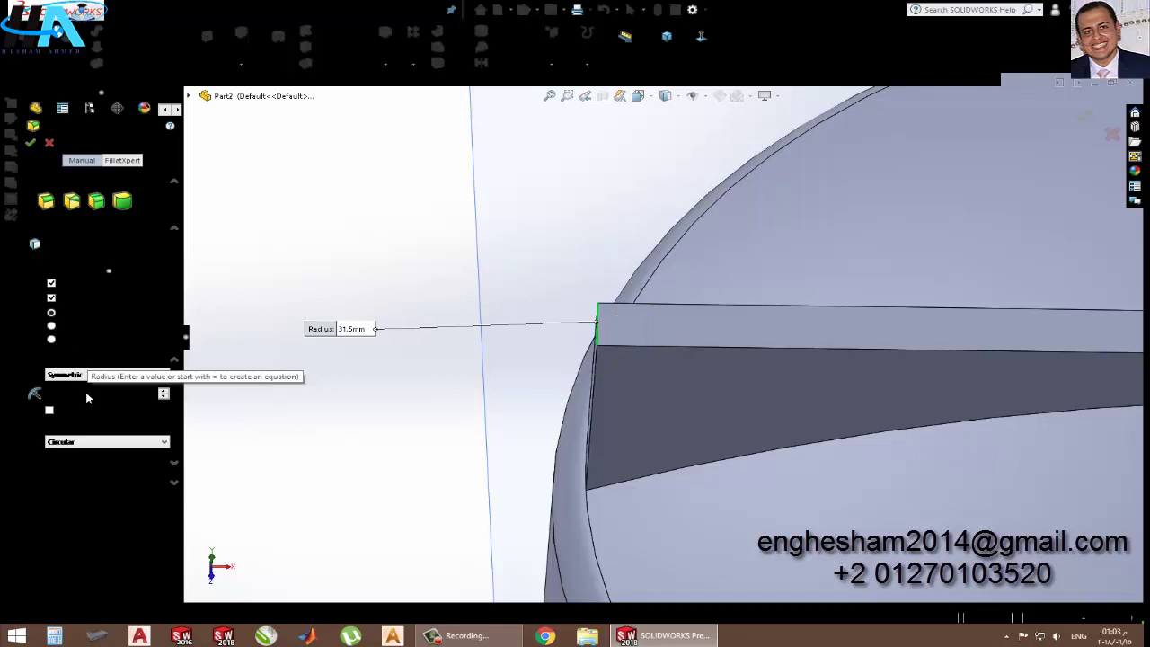
key(BackSpace)
text(22mm)
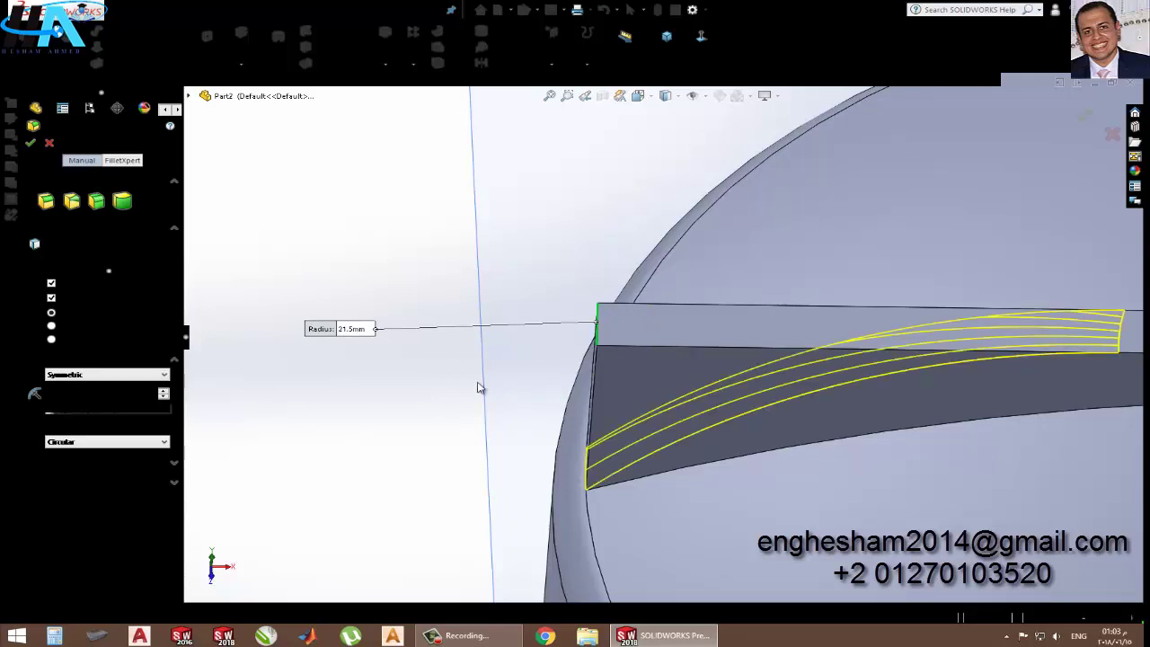
scroll(478, 388, up, 1)
scroll(478, 388, up, 3)
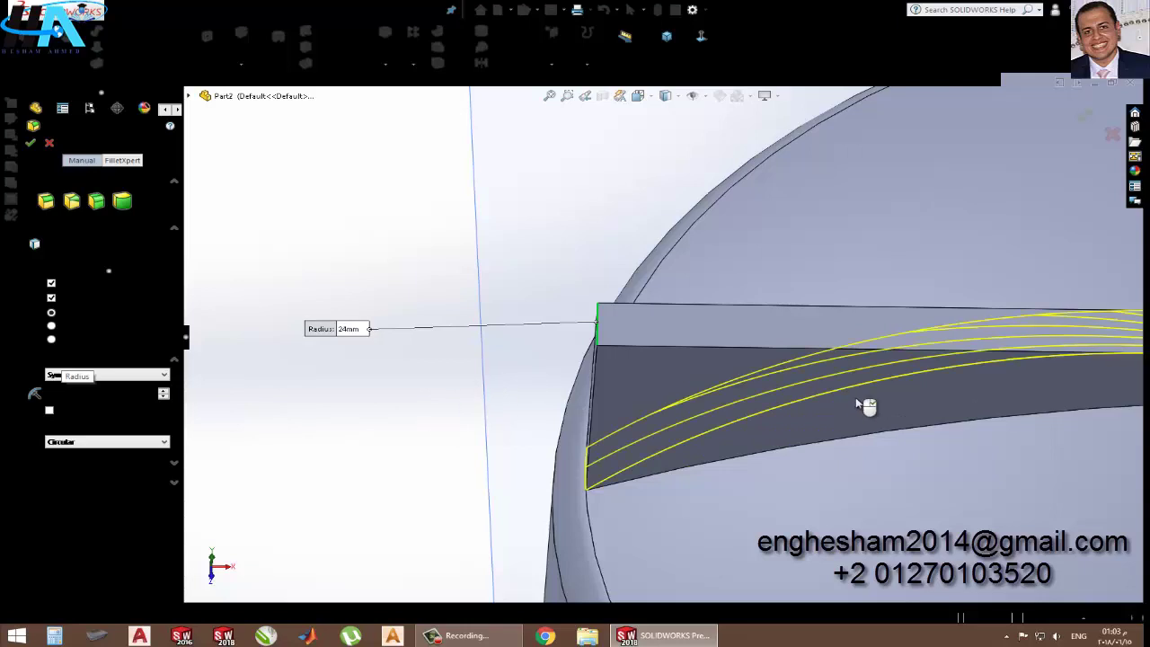
scroll(921, 377, up, 2)
scroll(920, 377, down, 2)
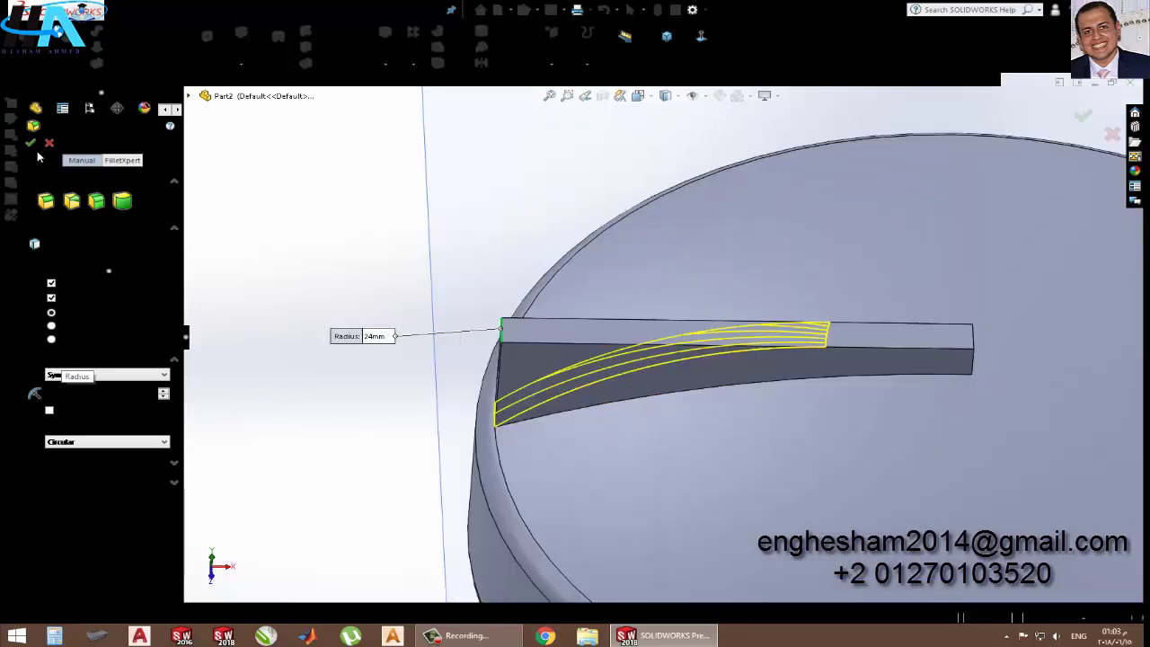
click(32, 144)
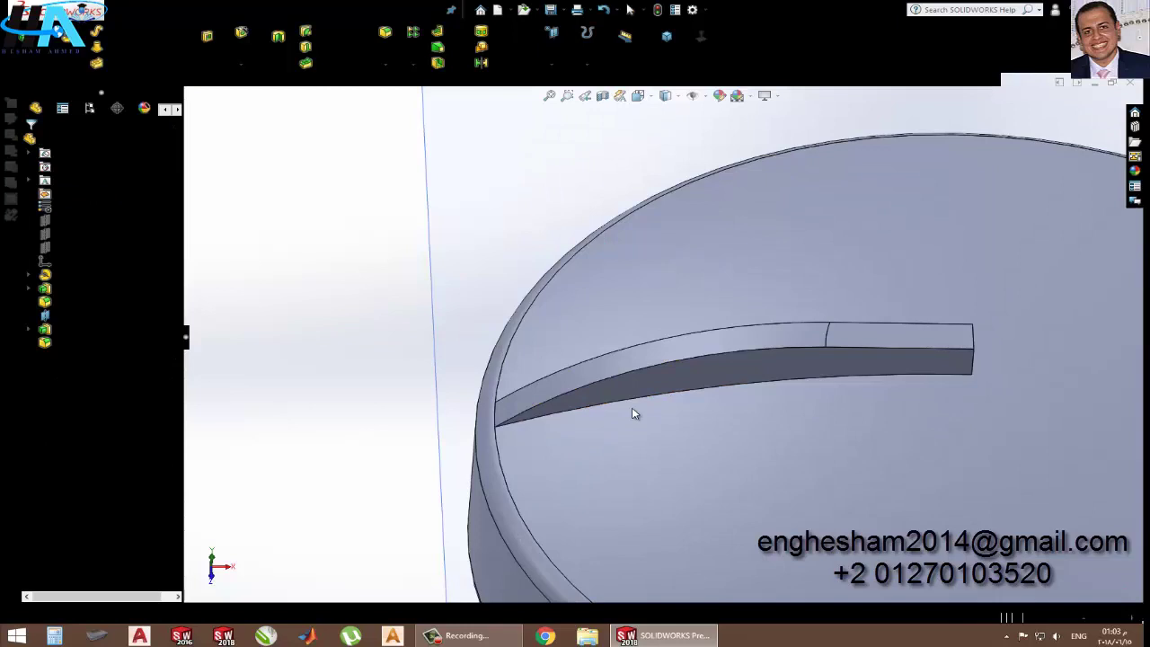
scroll(653, 353, up, 4)
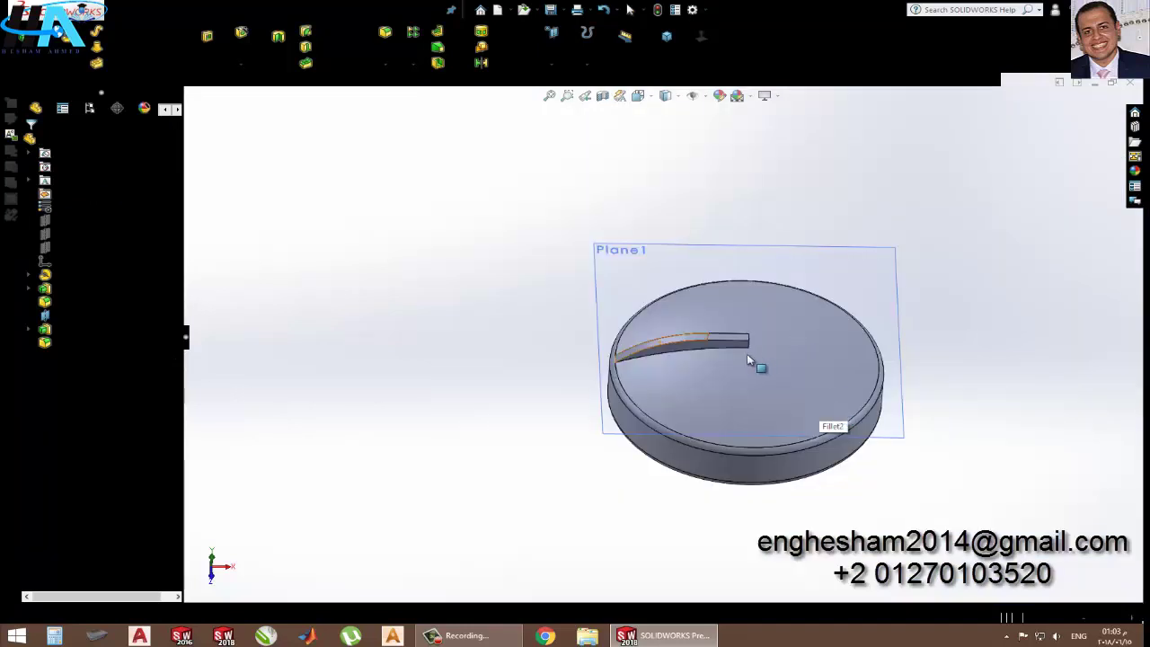
- Circular-pattern the rib 14 times over 360° around the disc's side face axis
scroll(668, 372, down, 2)
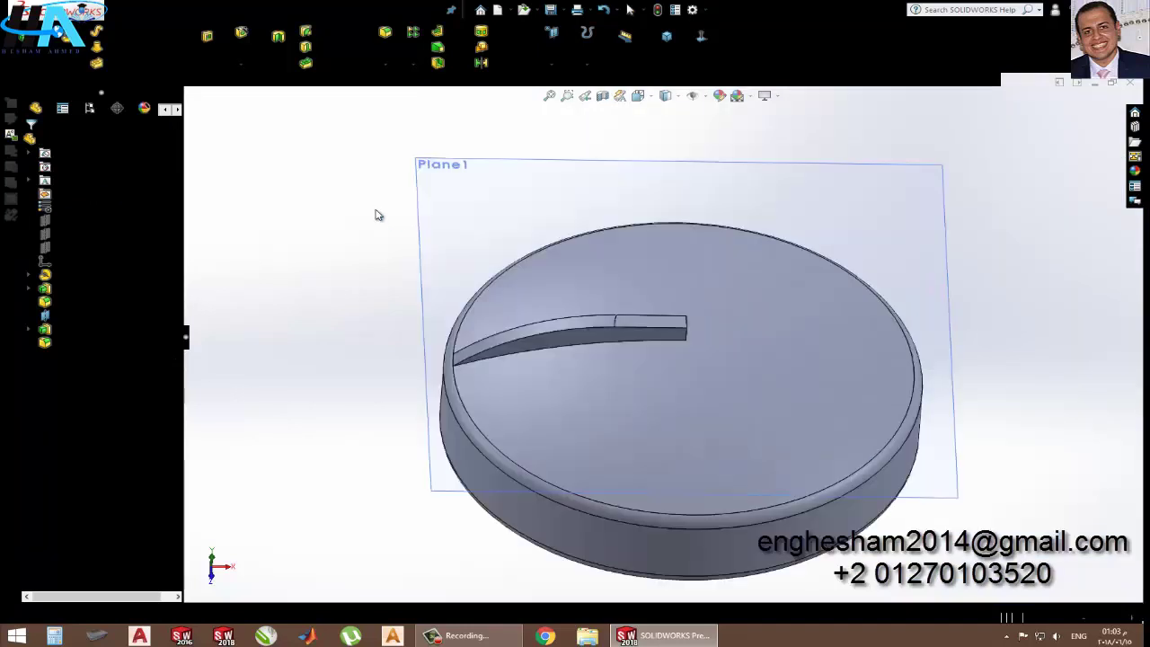
click(403, 73)
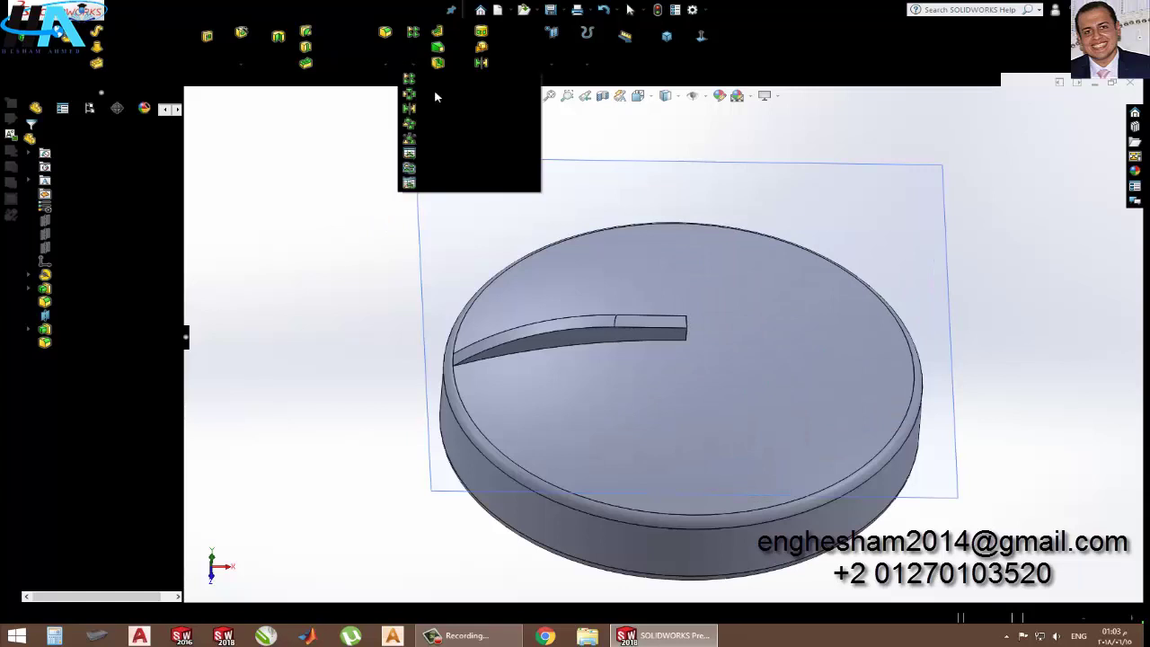
click(435, 96)
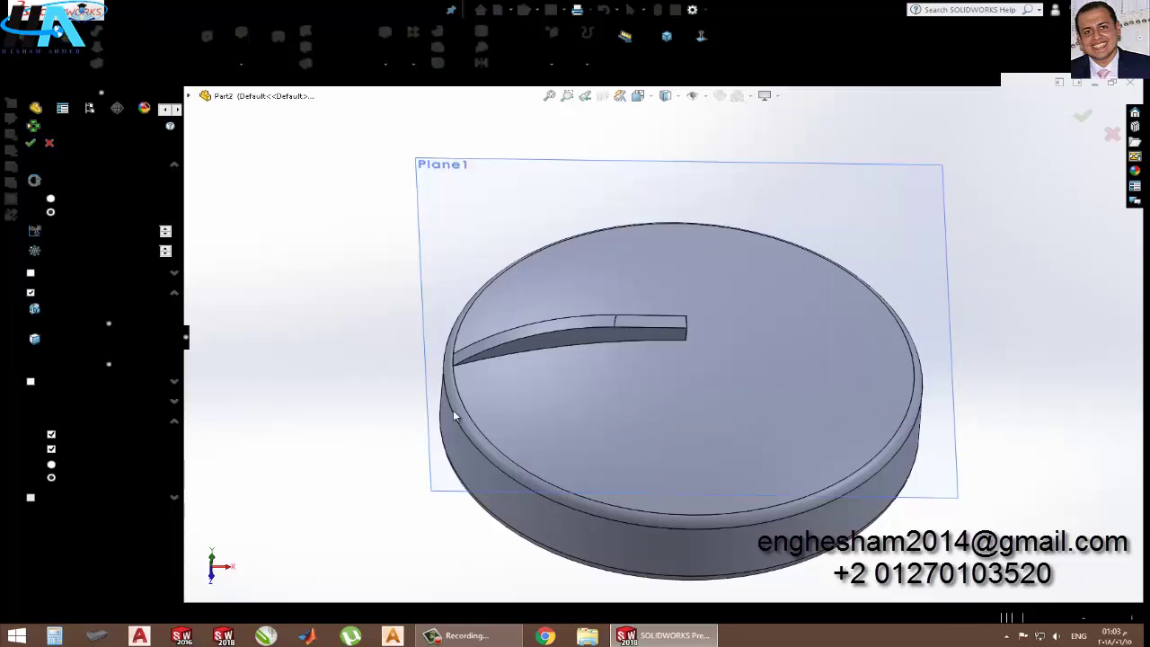
click(548, 530)
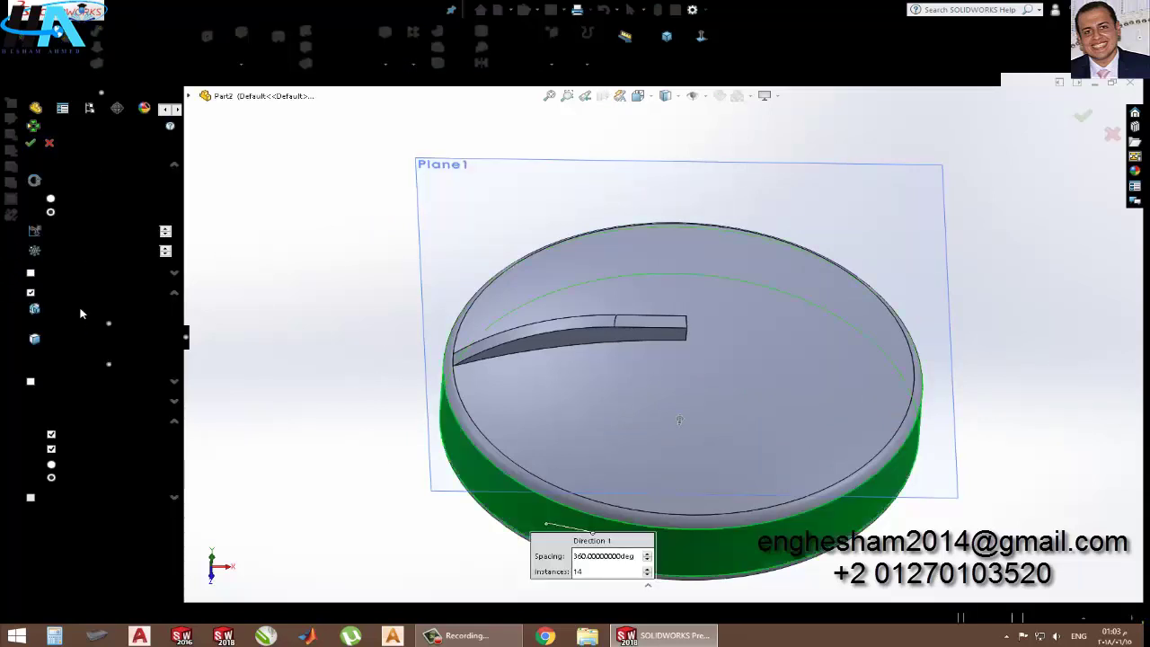
click(594, 341)
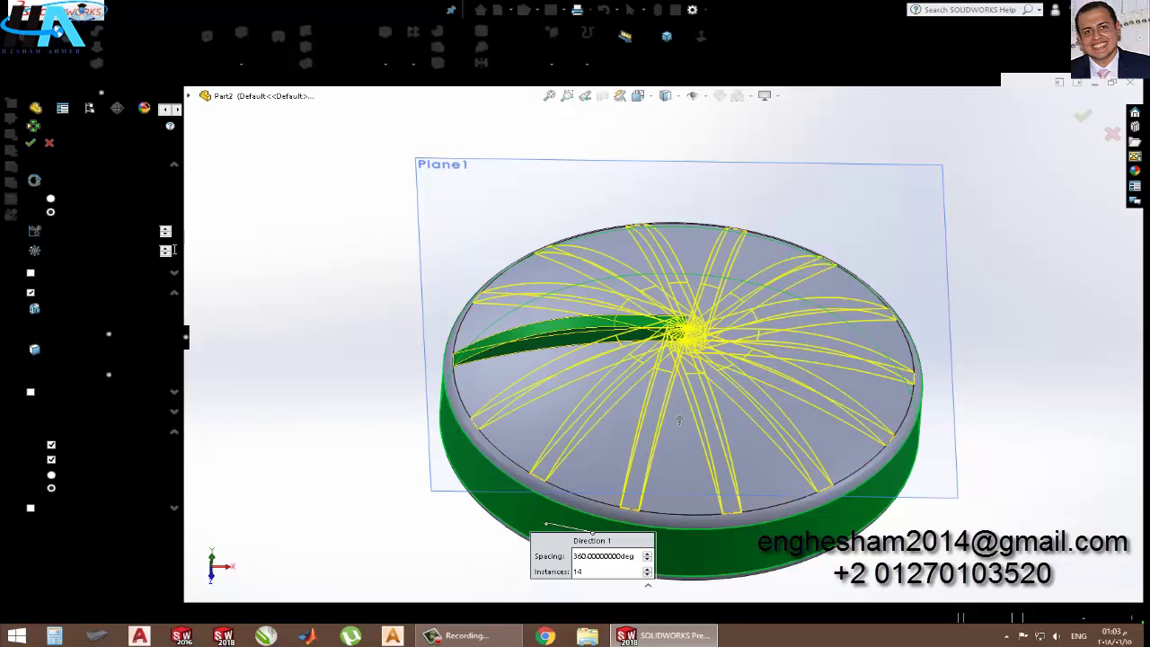
click(31, 145)
- Inspect the patterned model and hide Plane1
middle_drag(371, 295, 581, 185)
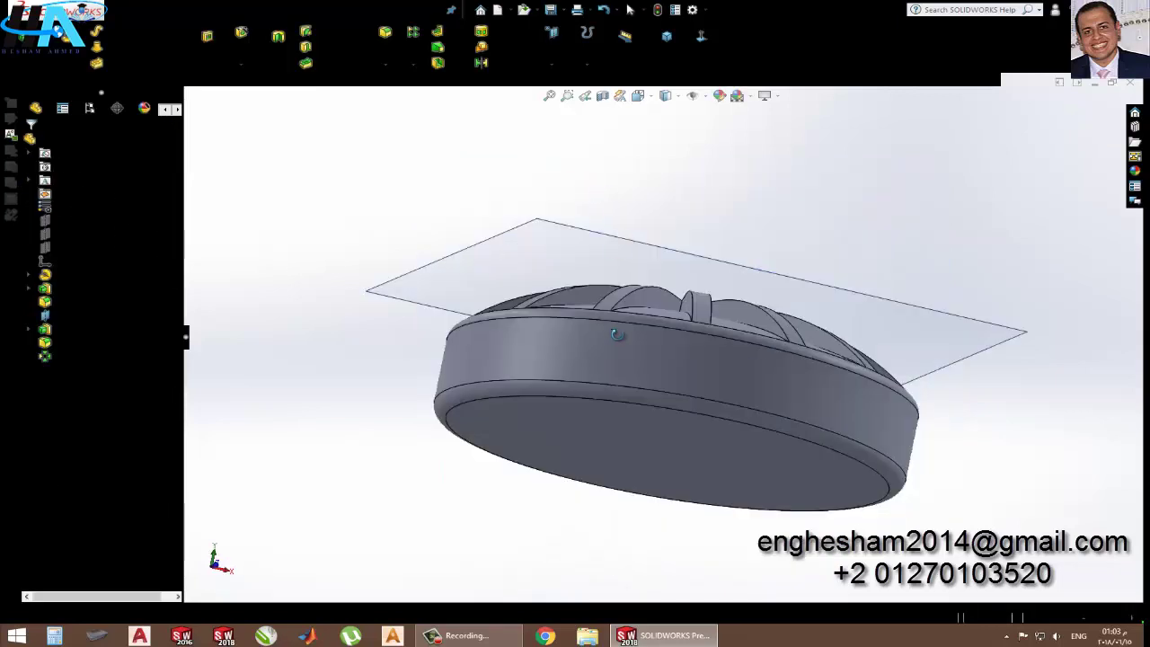
middle_drag(616, 334, 437, 282)
click(496, 289)
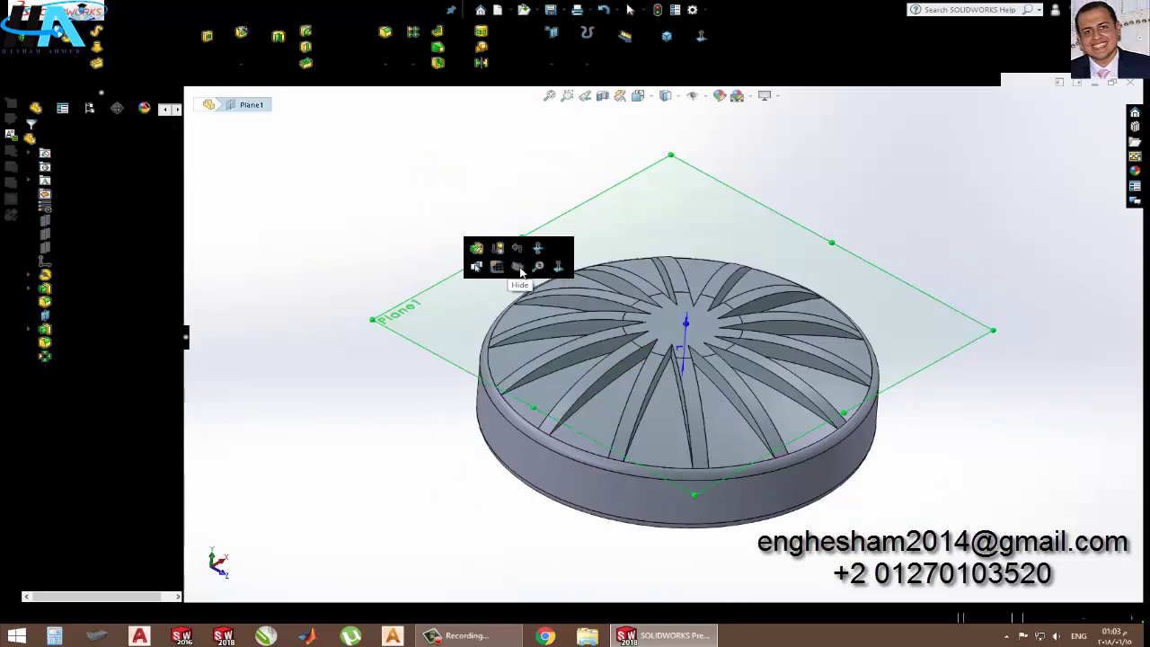
click(519, 267)
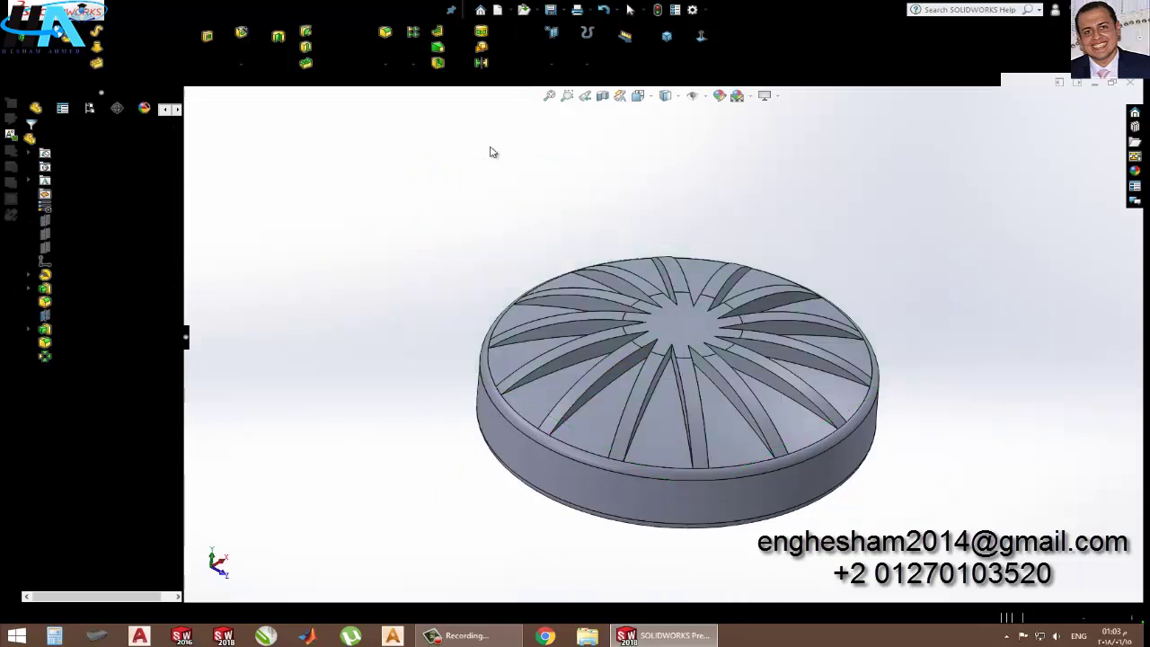
- Colour the disc's cylindrical side face RGB 252, 188, 132
click(721, 99)
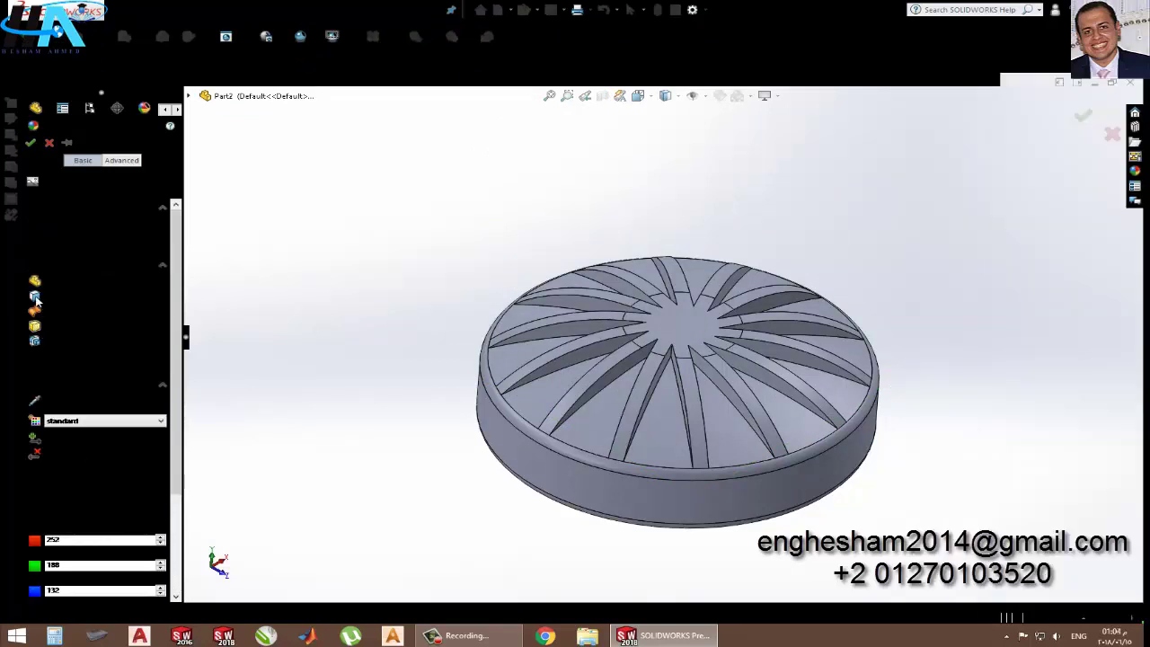
click(566, 476)
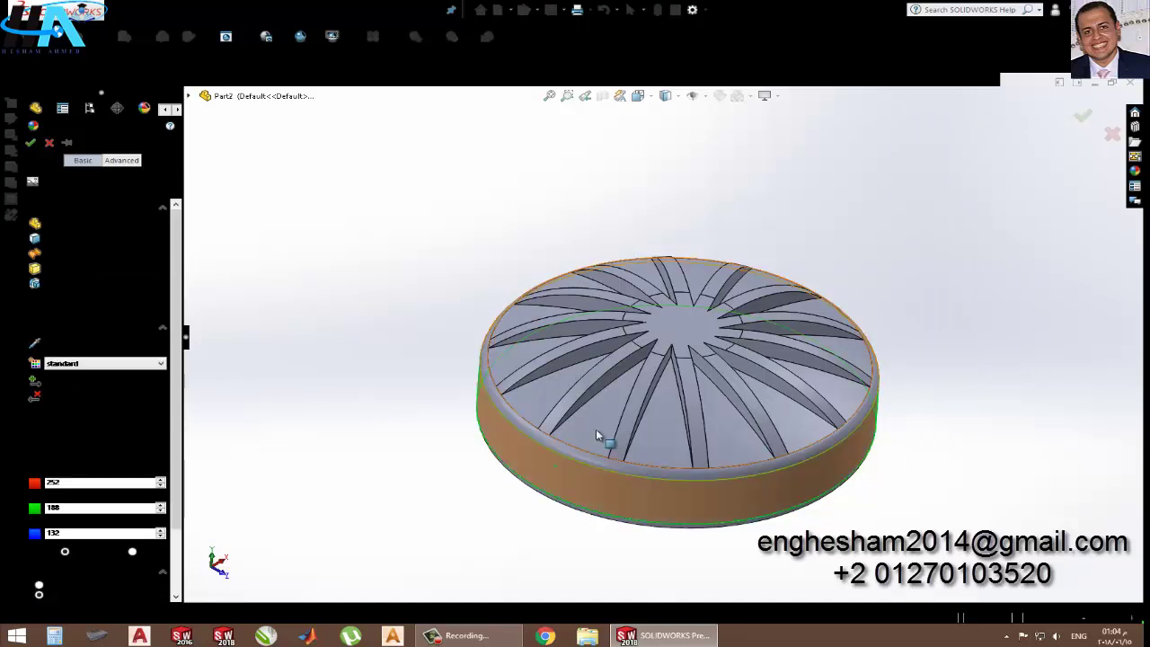
scroll(588, 458, down, 3)
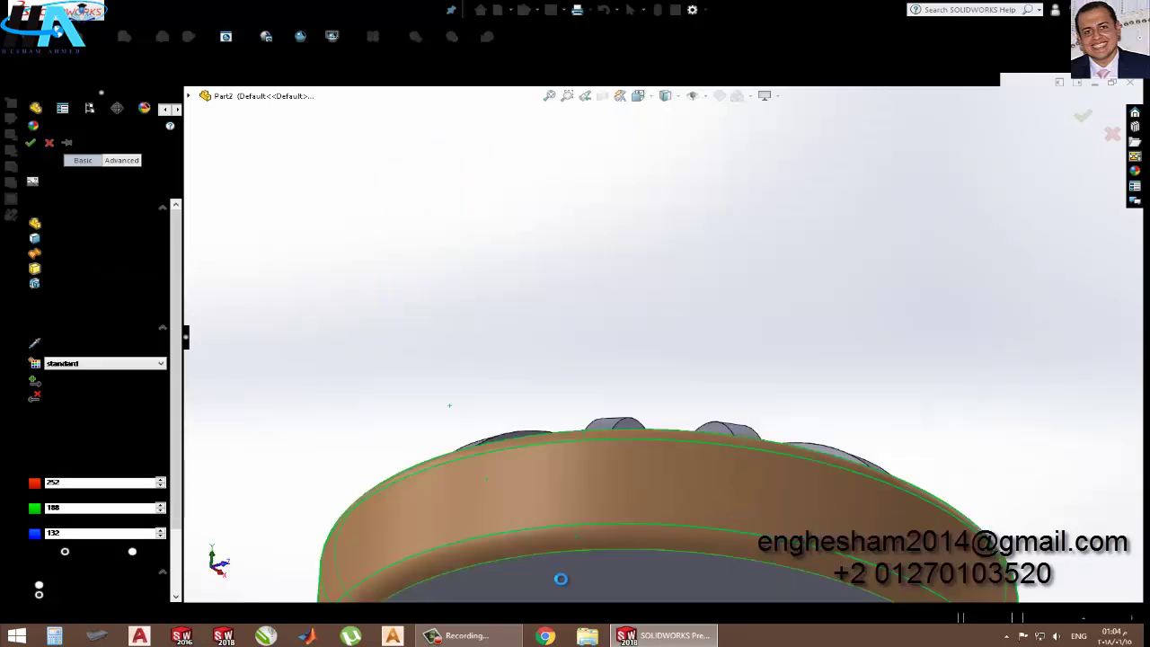
middle_drag(564, 551, 558, 580)
key(ctrl+7)
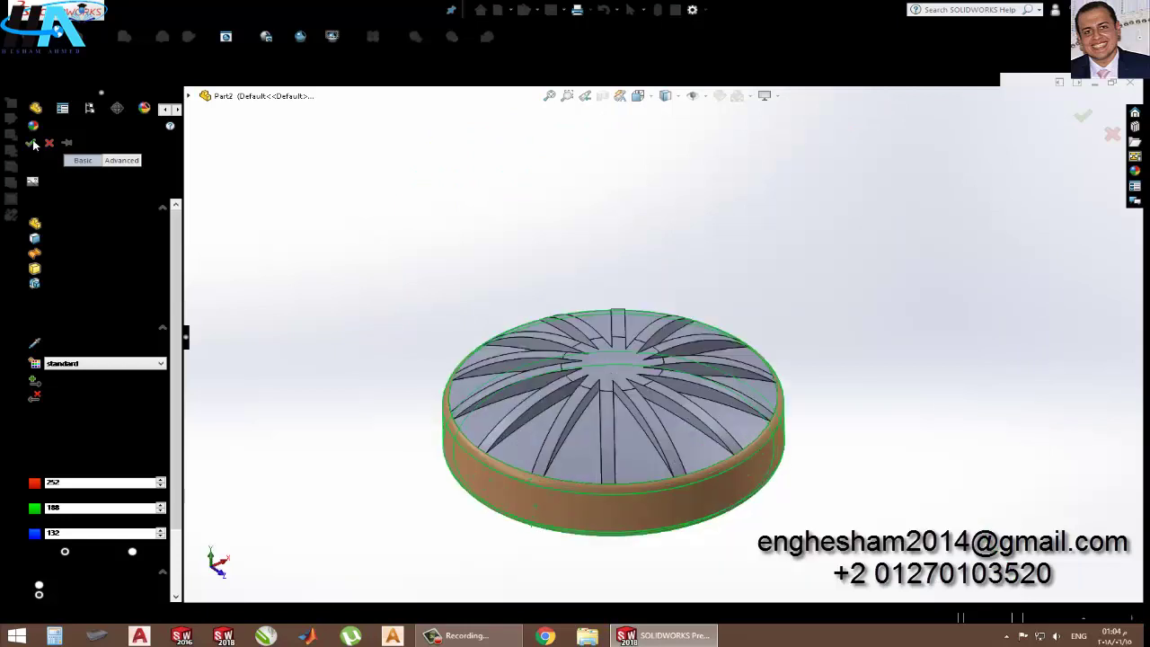
click(30, 143)
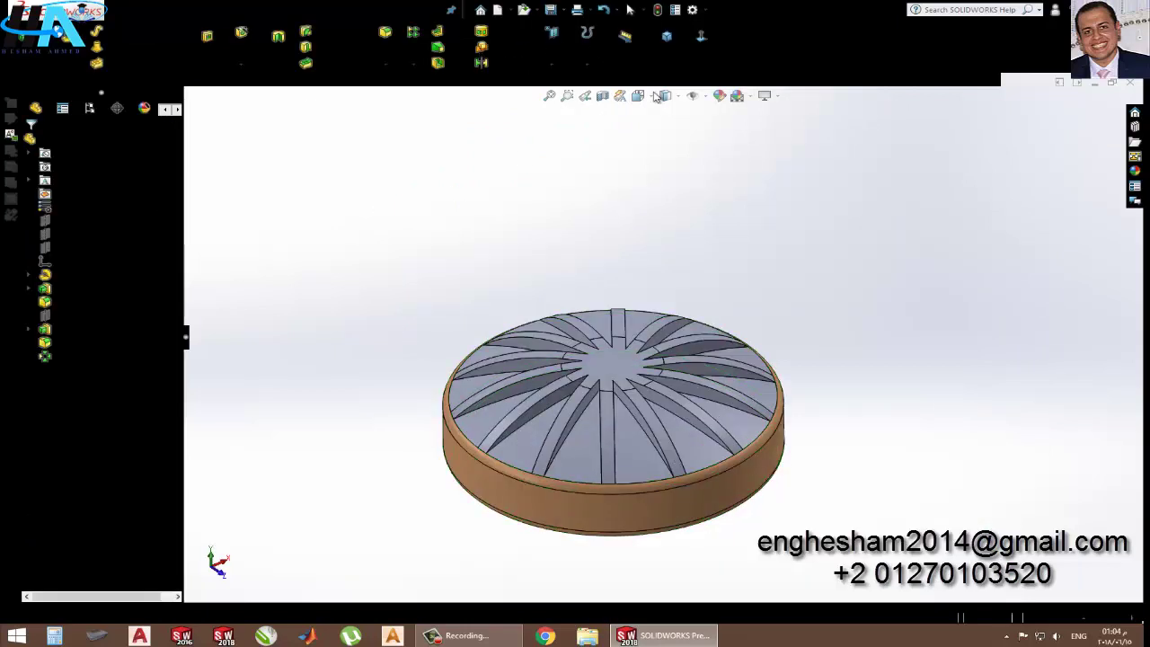
- Apply a white RGB 255/255/255 appearance to the top strips, central circle and rib faces
click(719, 96)
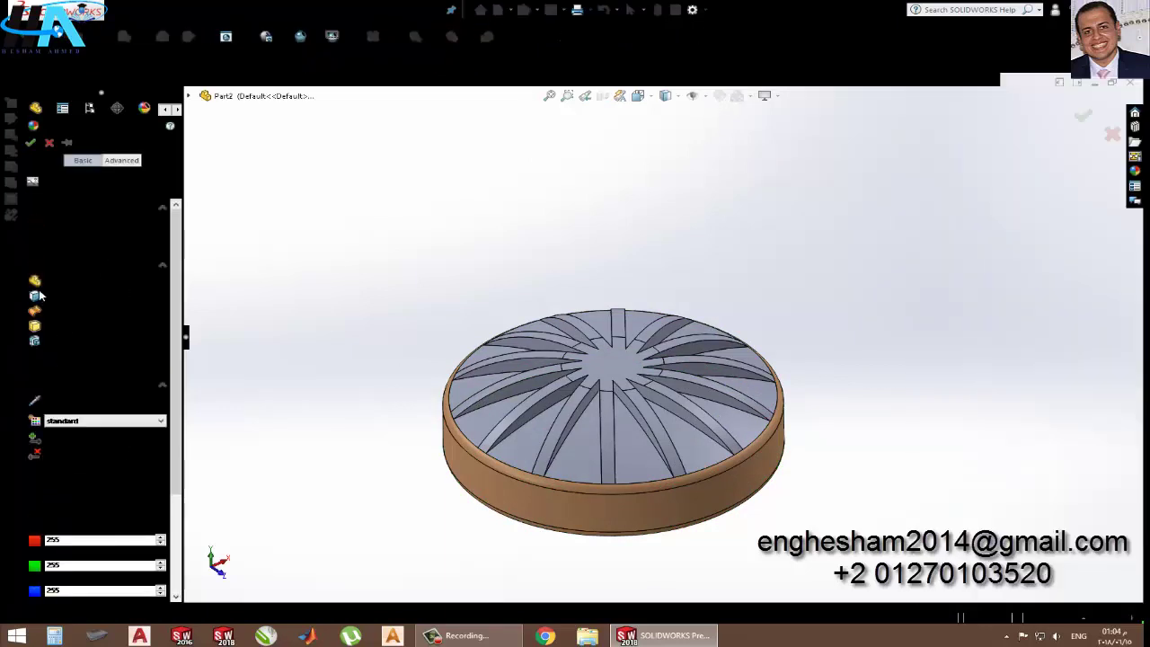
scroll(583, 476, down, 2)
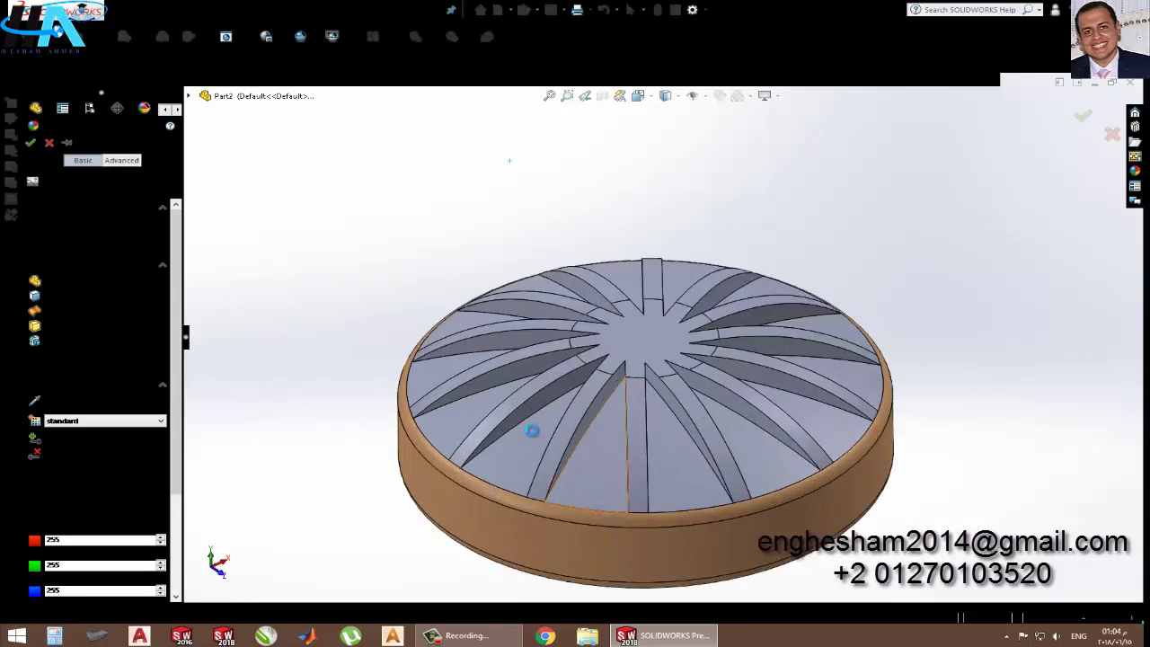
click(498, 412)
click(471, 350)
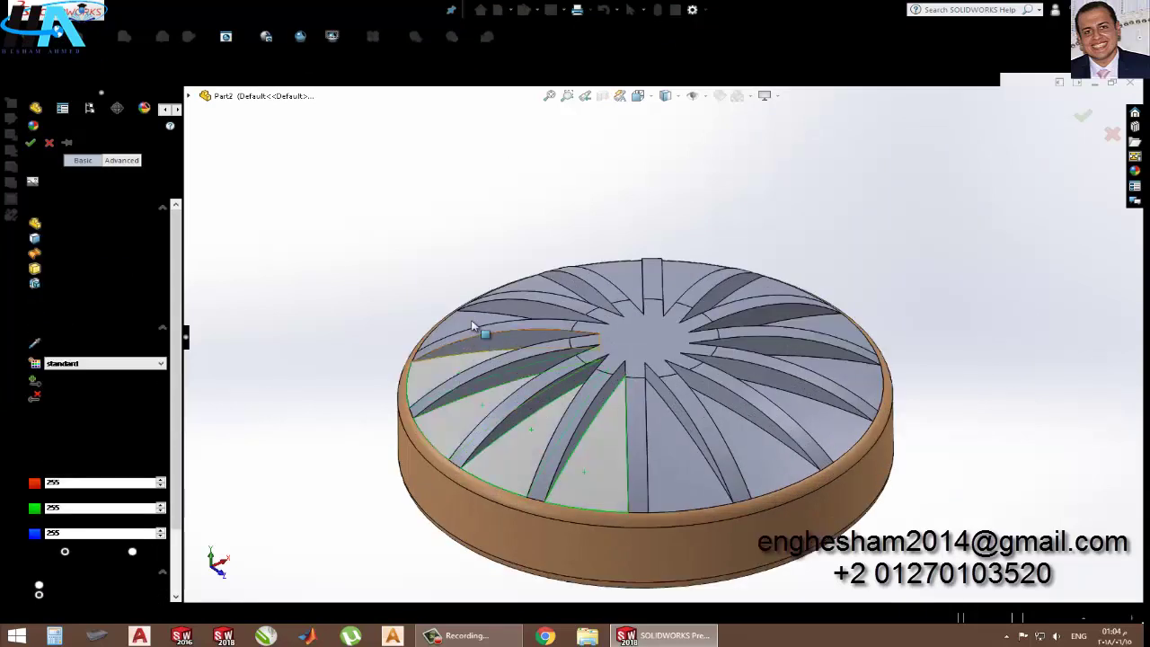
click(473, 329)
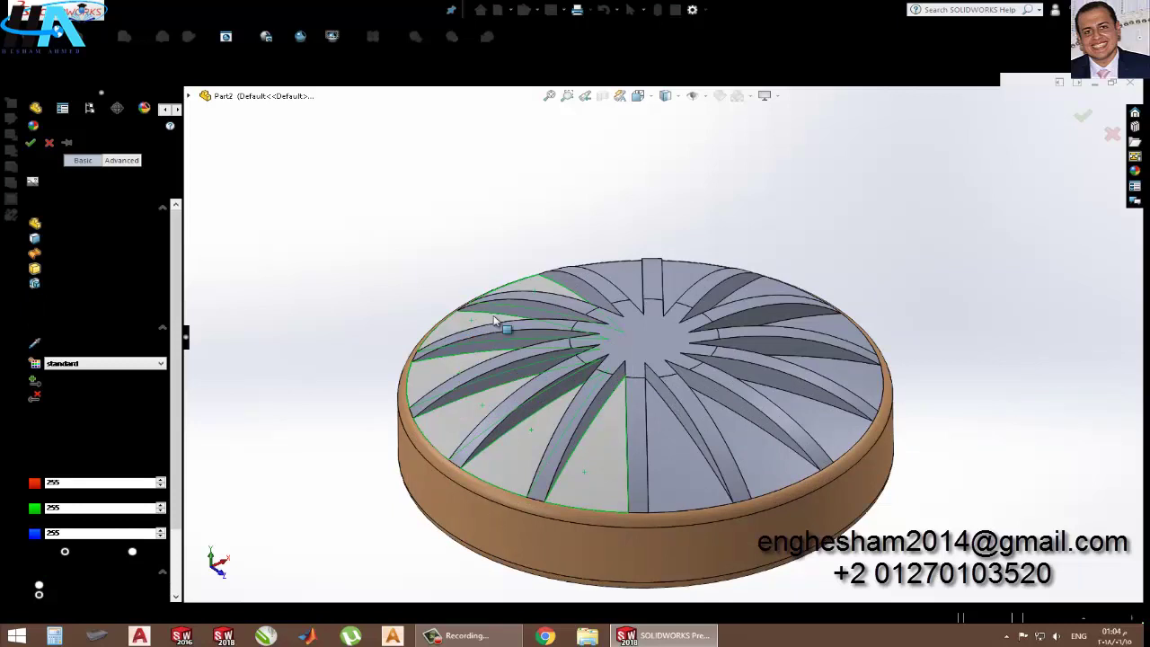
click(590, 307)
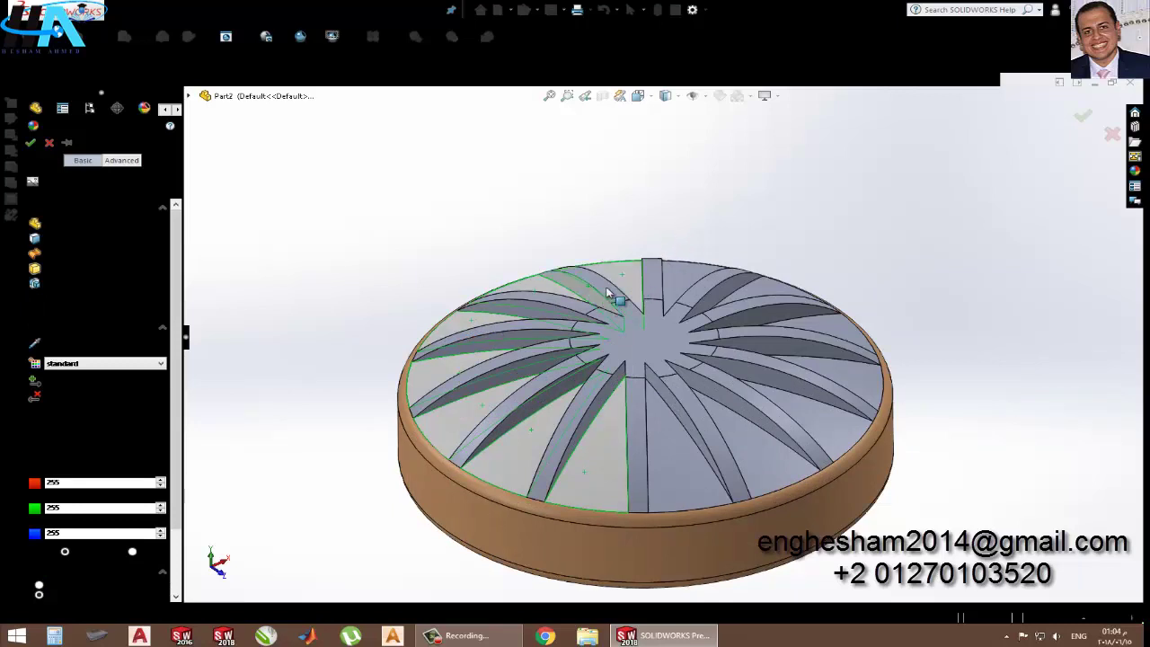
click(621, 343)
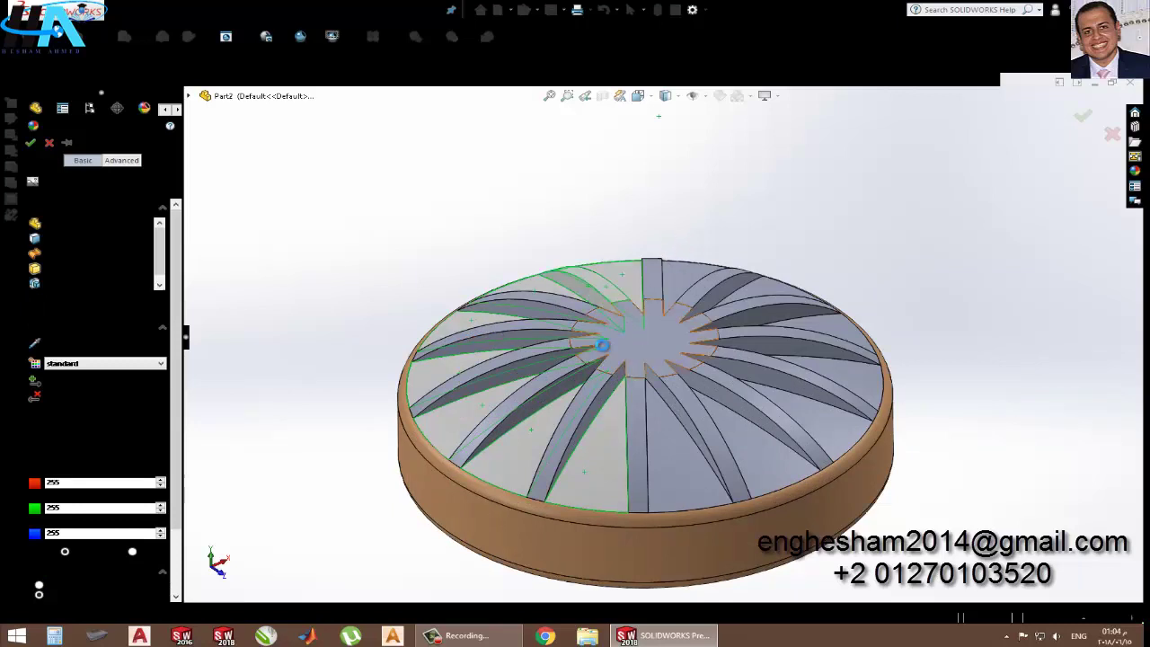
click(532, 340)
click(533, 343)
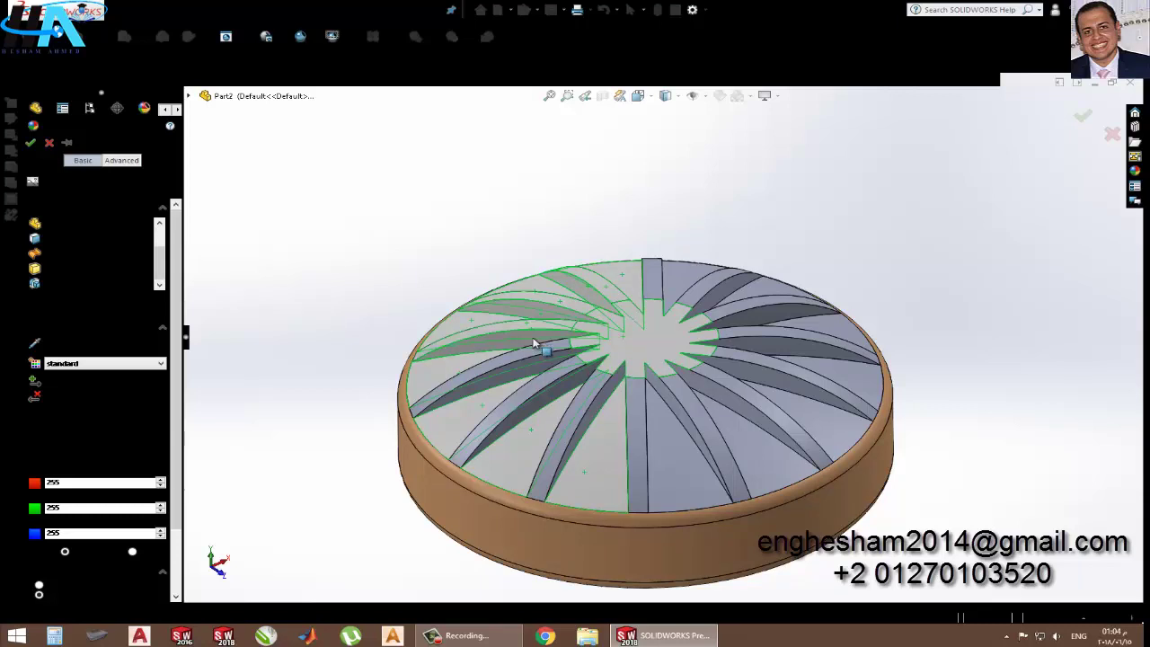
key(Return)
scroll(535, 345, up, 1)
middle_drag(559, 422, 607, 494)
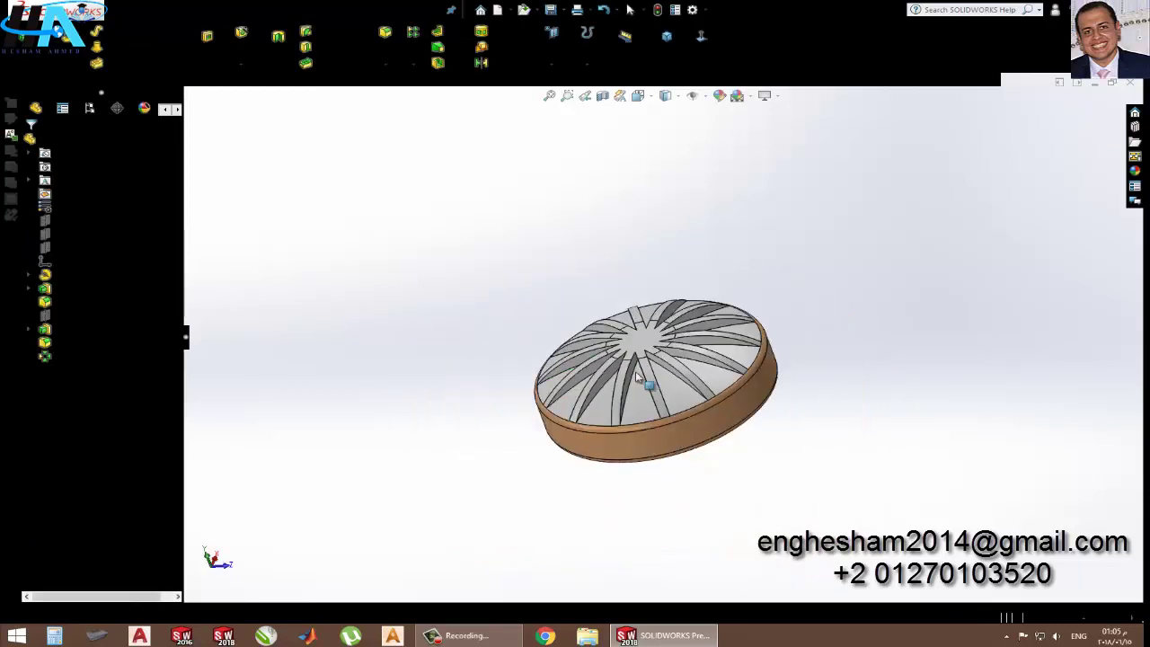
scroll(635, 371, down, 1)
scroll(635, 354, down, 1)
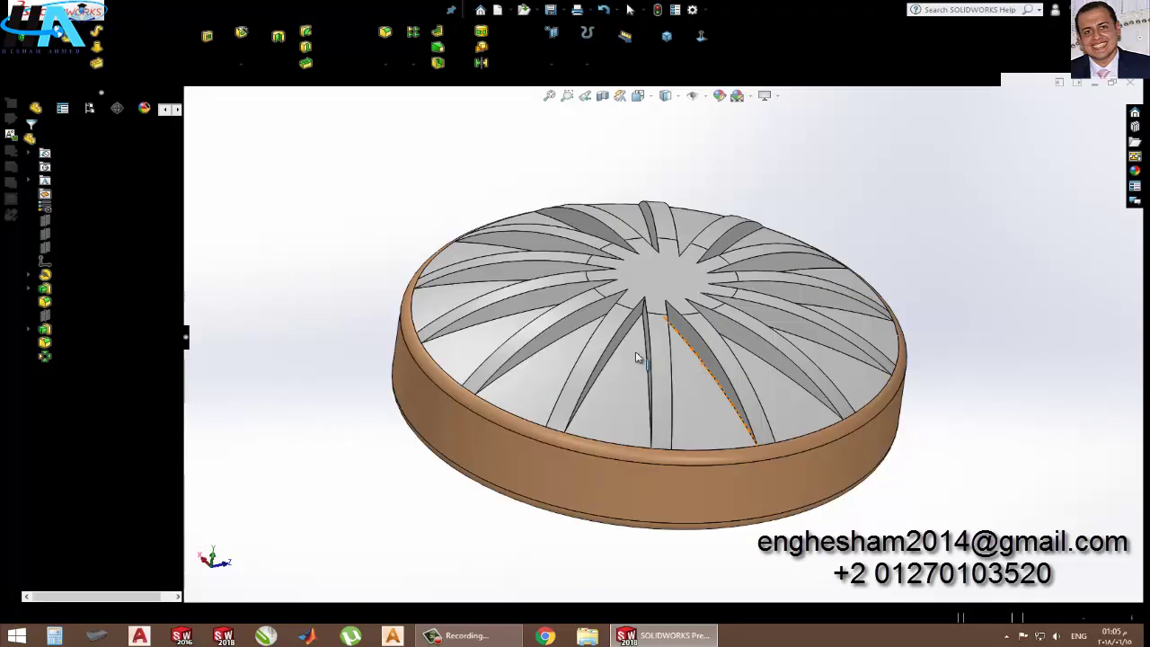
middle_drag(635, 356, 608, 439)
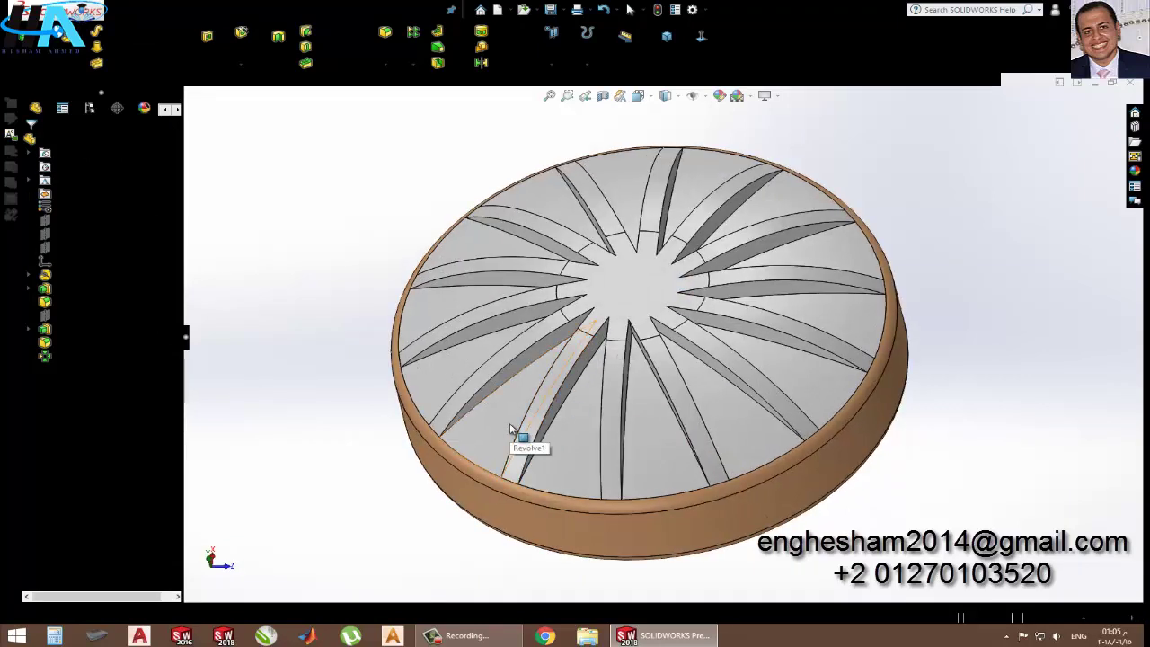
scroll(346, 391, down, 1)
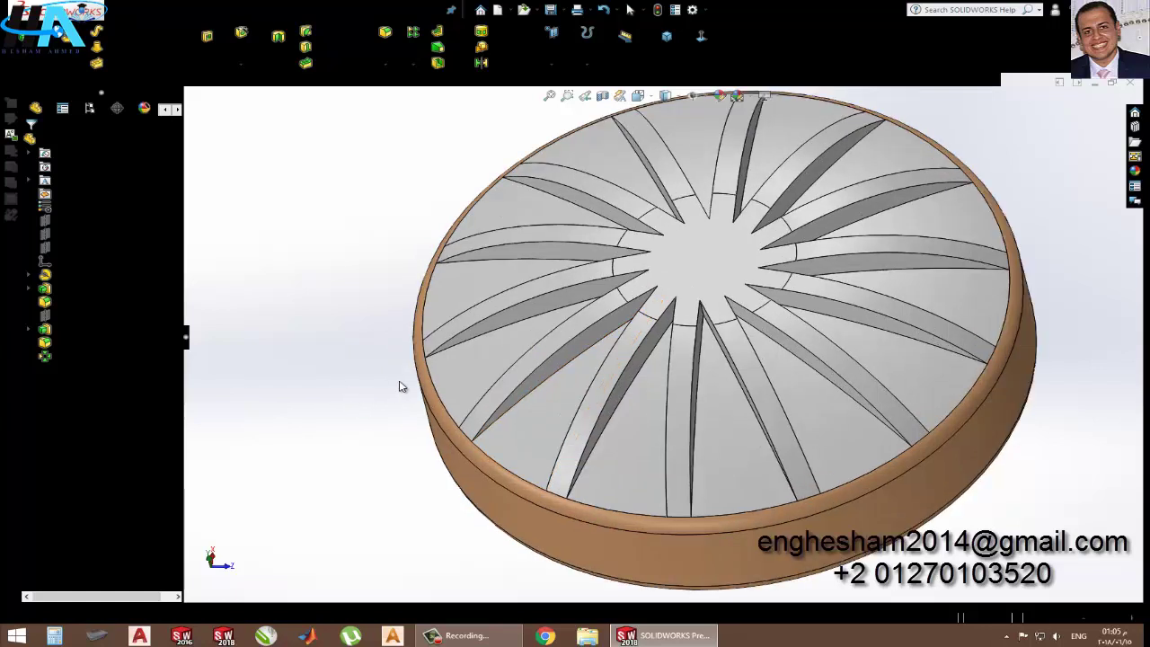